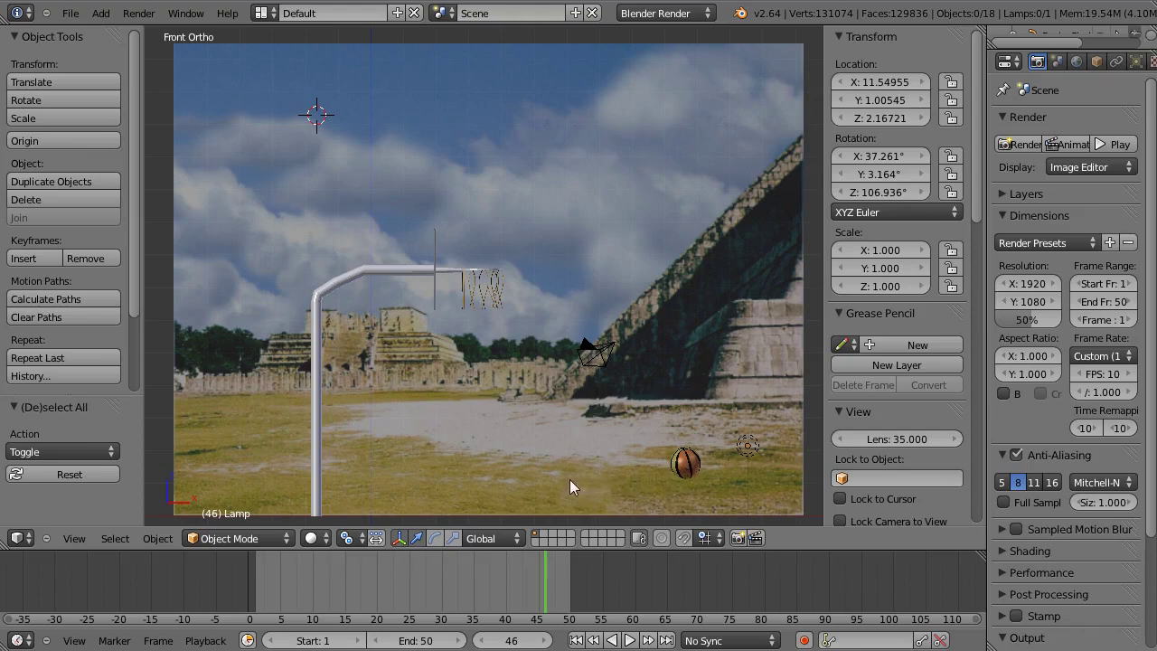
# Step: Start playback of the existing basketball animation from the Timeline
pyautogui.click(630, 641)
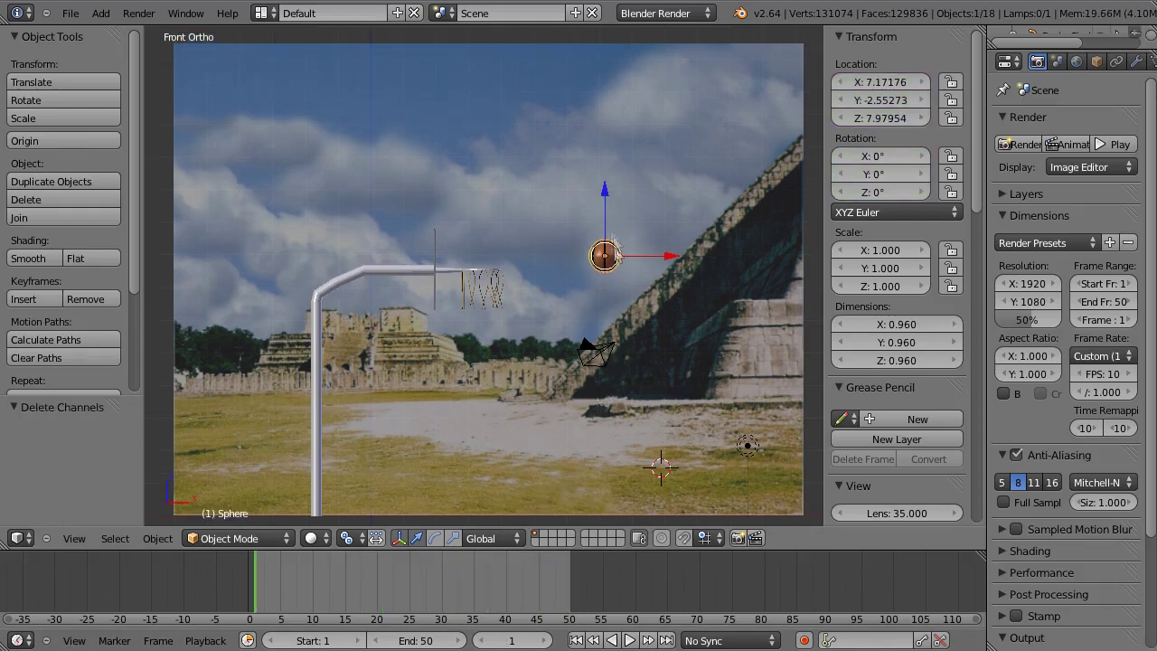
# Step: Lower the ball to the ground at the lower right, resting at Z 0.6723 on frame 1
pyautogui.moveTo(606, 221); pyautogui.dragTo(594, 453)
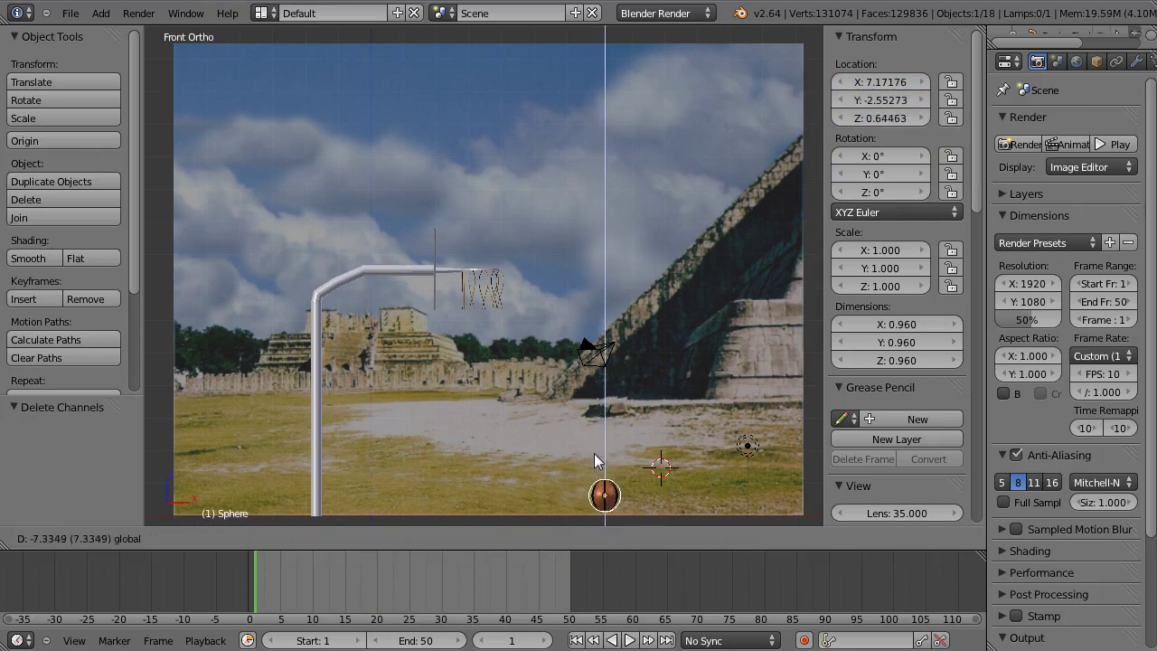
pyautogui.moveTo(640, 504); pyautogui.dragTo(690, 502)
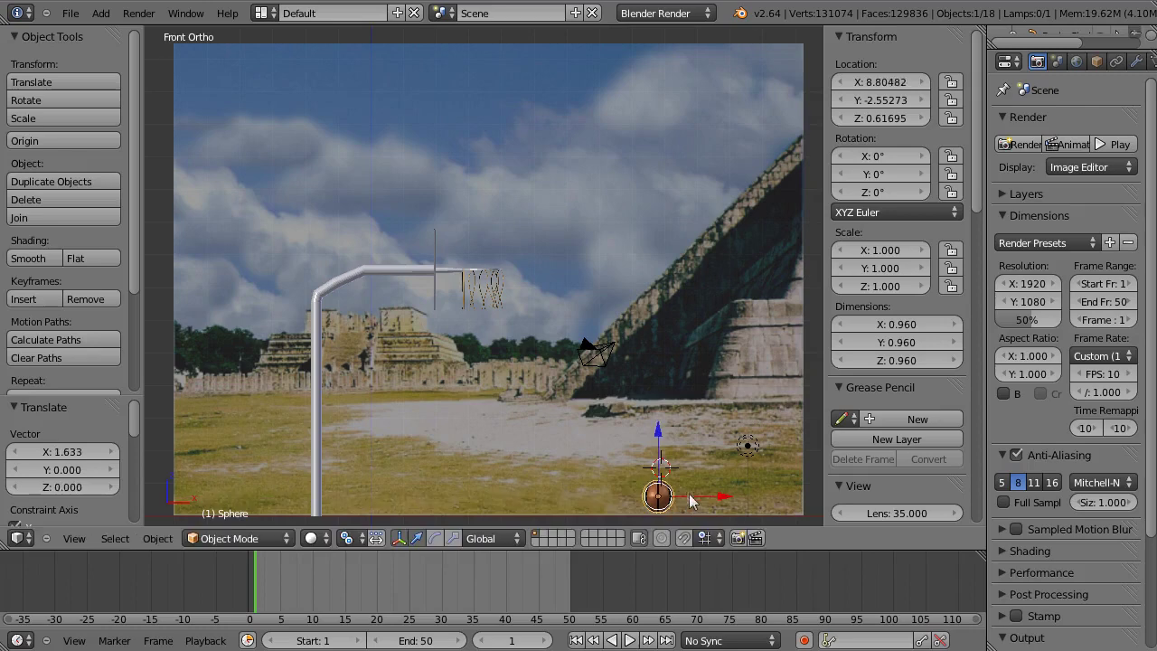
pyautogui.moveTo(658, 462); pyautogui.dragTo(661, 428)
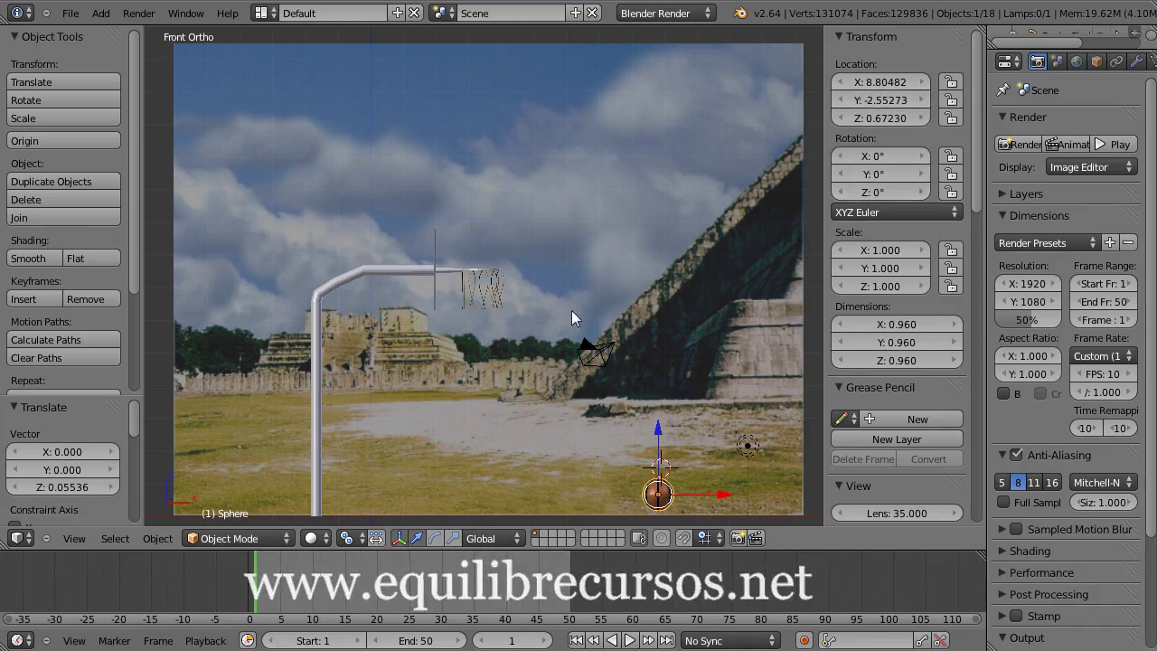
pyautogui.press('i')
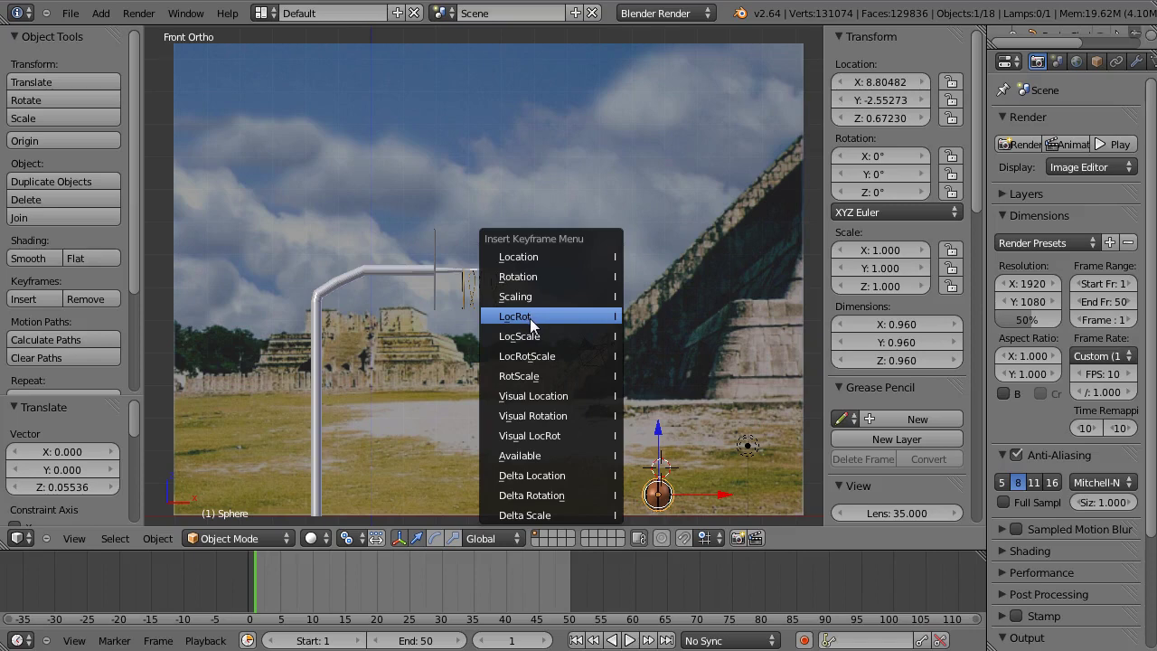
# Step: Insert a LocRot keyframe for the ball's grounded starting pose at frame 1
pyautogui.click(530, 318)
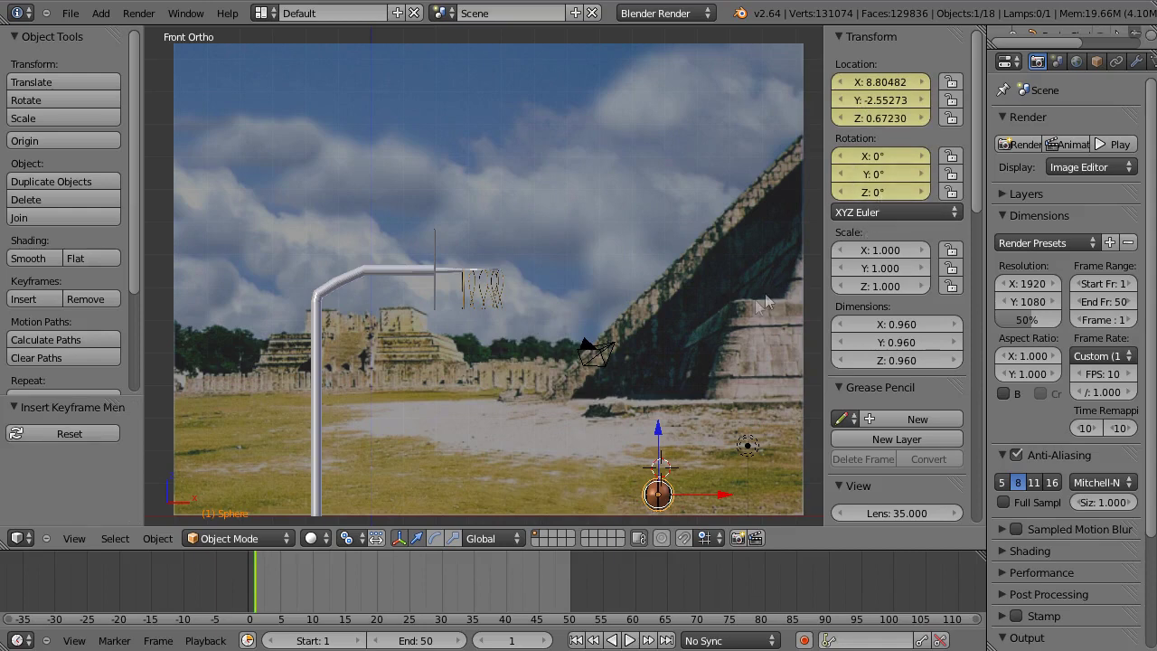
pyautogui.click(660, 457)
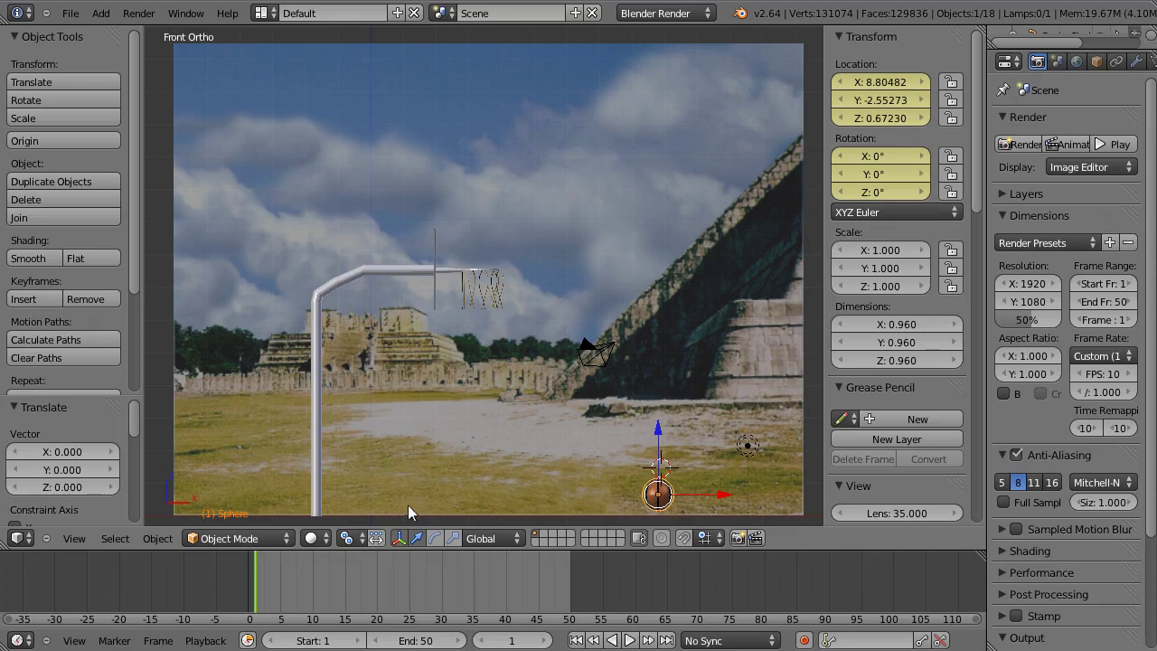
# Step: At frame 18, raise the ball high into the sky and shift it left toward the hoop
pyautogui.click(362, 589)
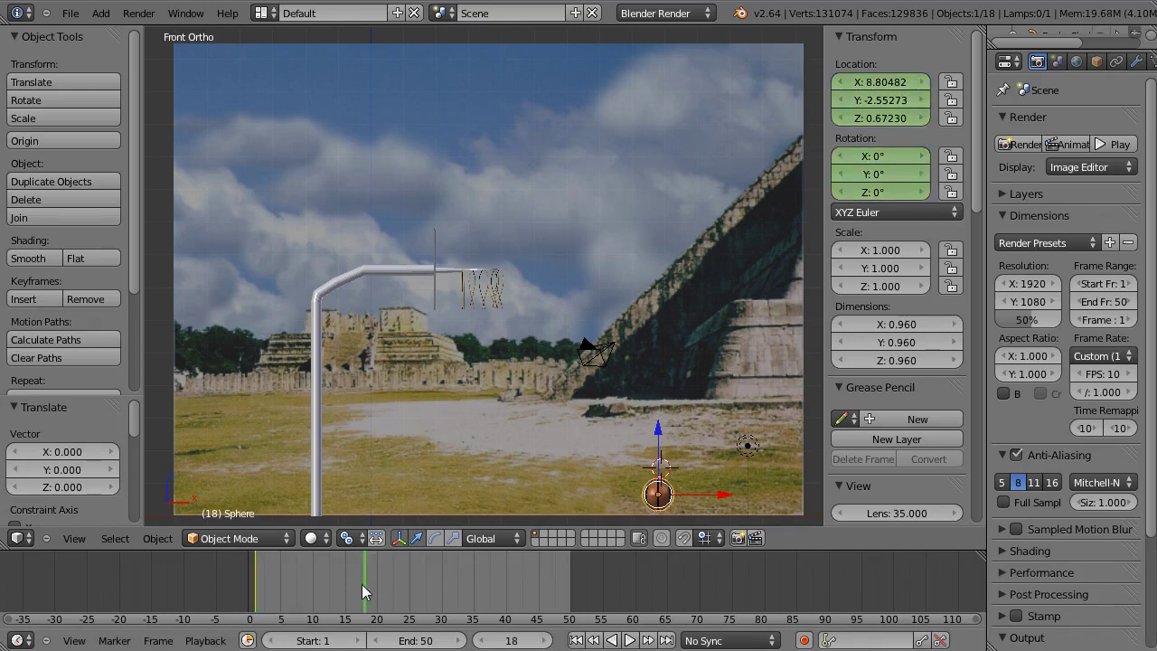
pyautogui.press('g')
pyautogui.press('z')
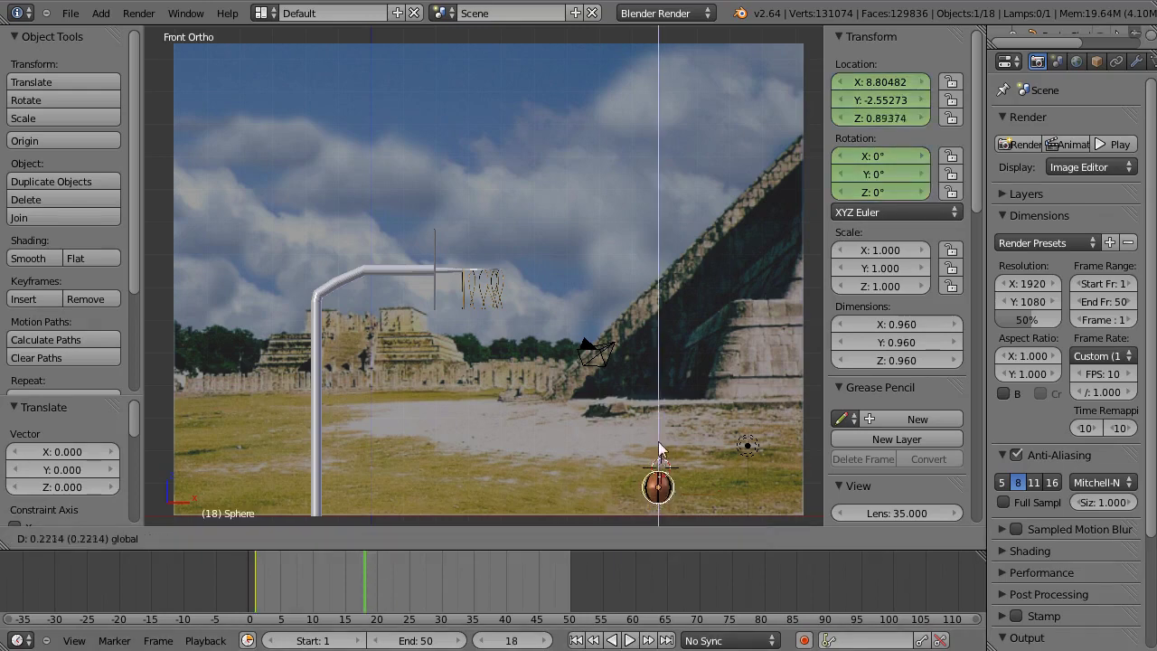
pyautogui.click(663, 234)
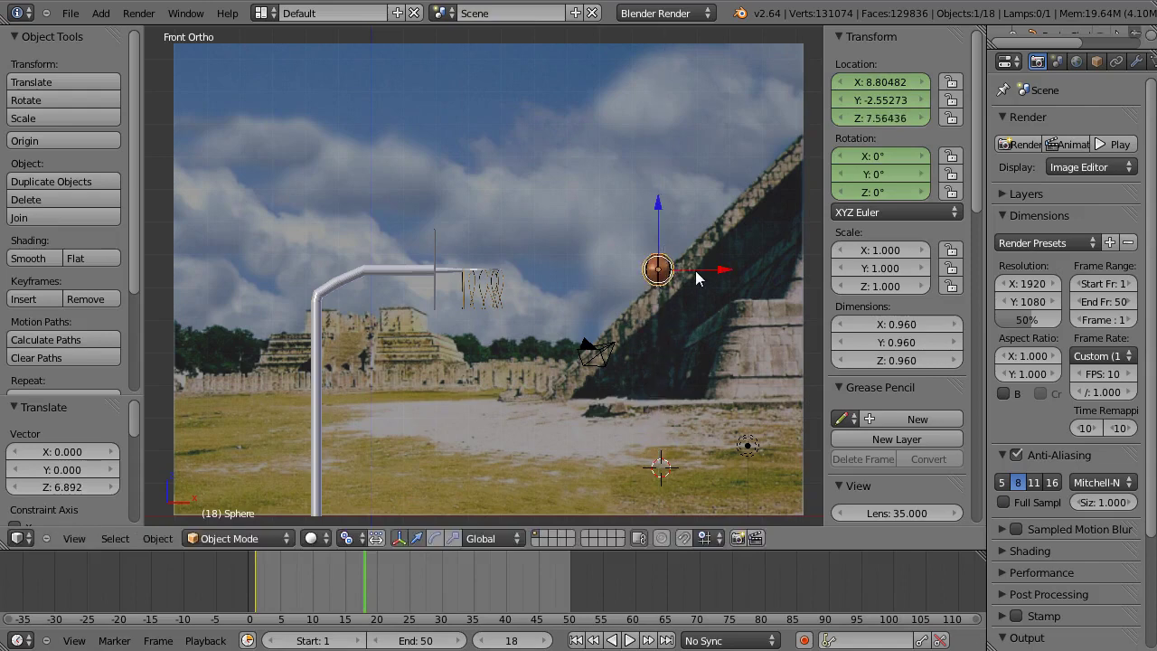
pyautogui.press('g')
pyautogui.press('x')
pyautogui.click(624, 268)
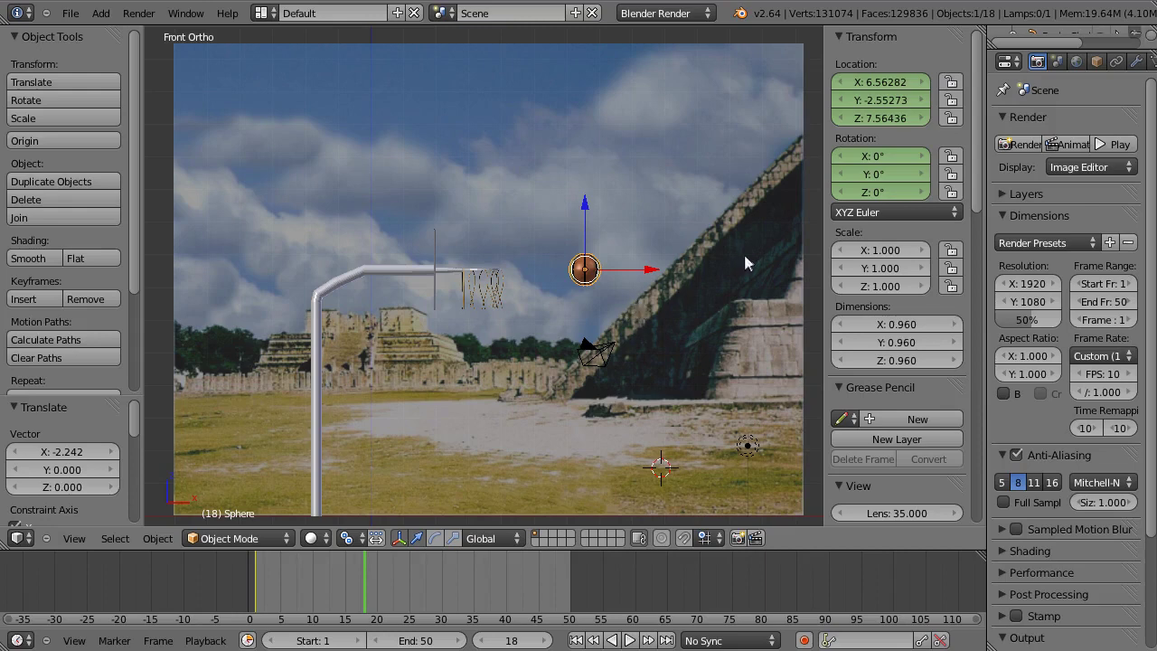
# Step: Set the ball's X, Y and Z rotation to 360° and insert a LocRot keyframe at frame 18
pyautogui.click(878, 157)
pyautogui.write('360')
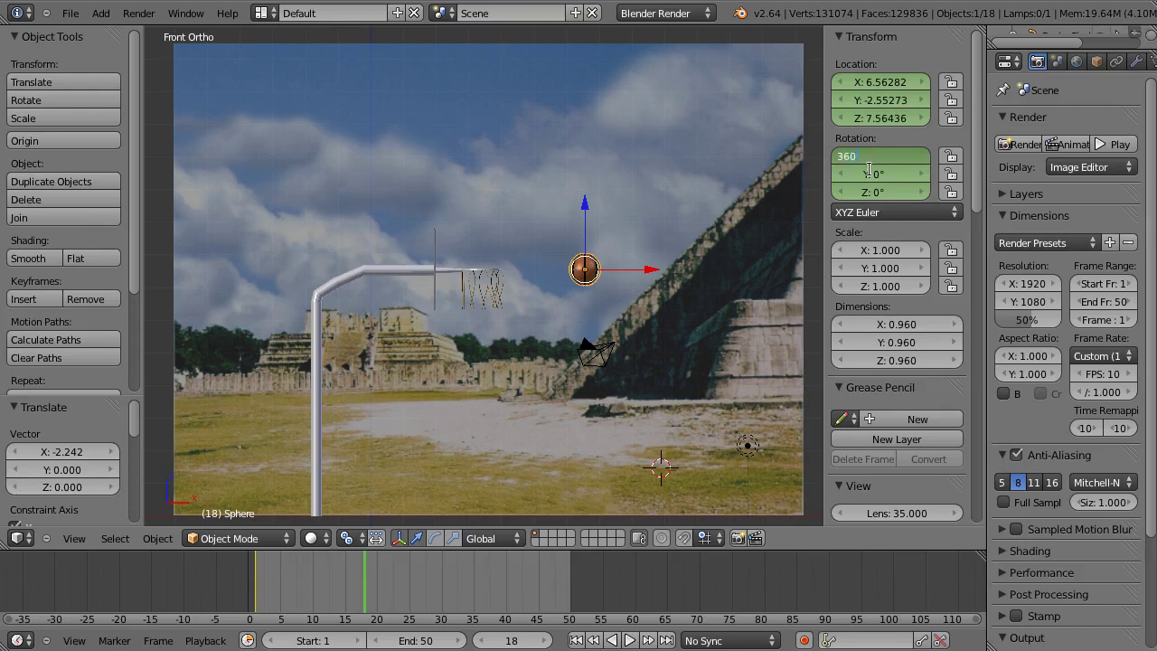
pyautogui.press('Tab')
pyautogui.write('360')
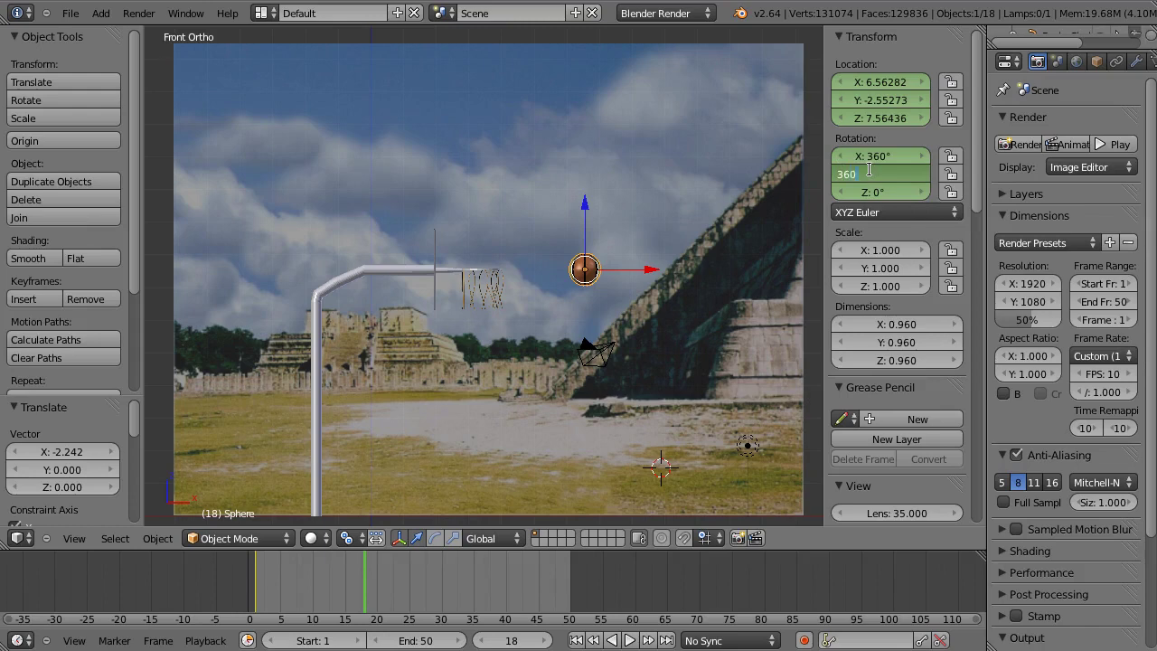
pyautogui.press('Tab')
pyautogui.write('360')
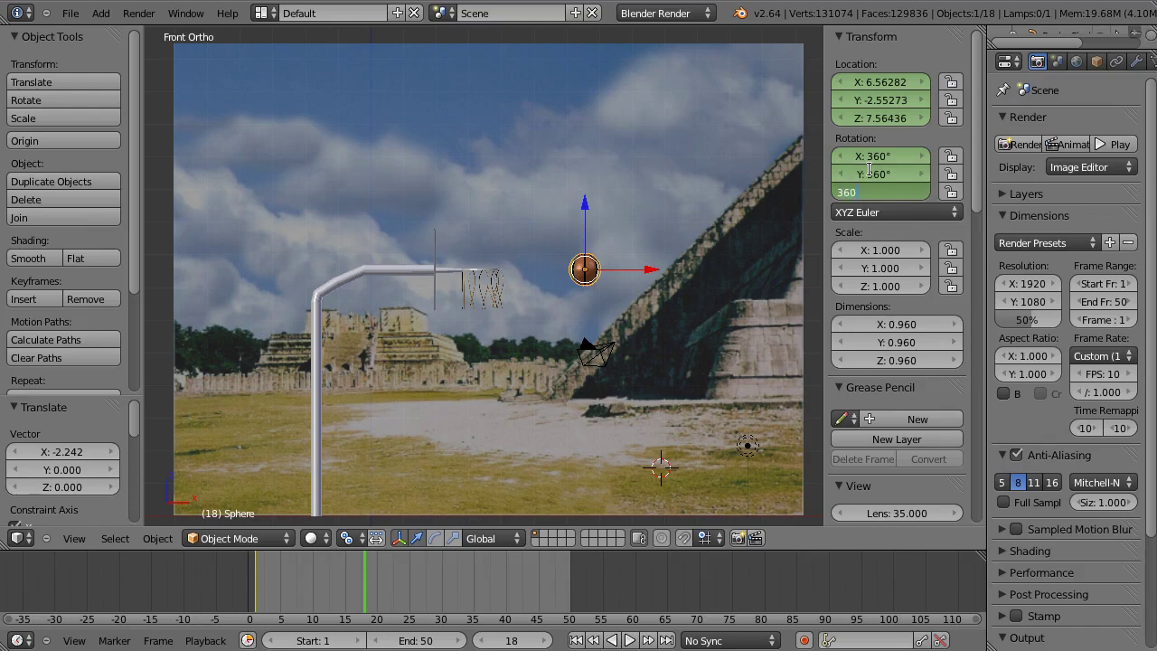
pyautogui.press('Return')
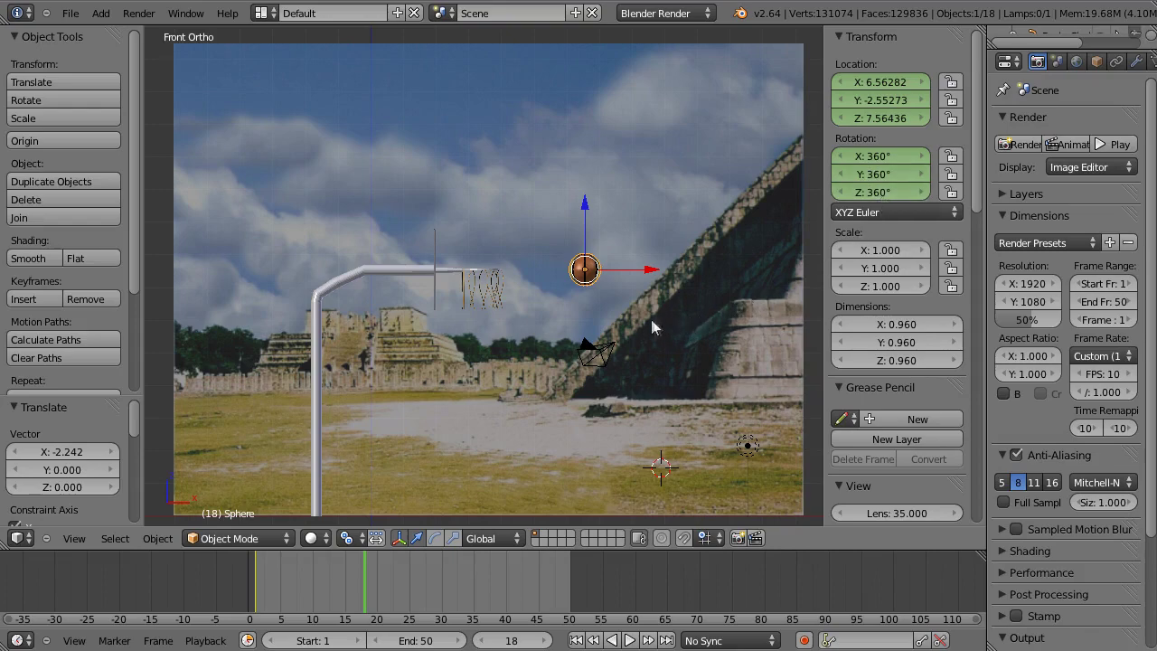
pyautogui.press('i')
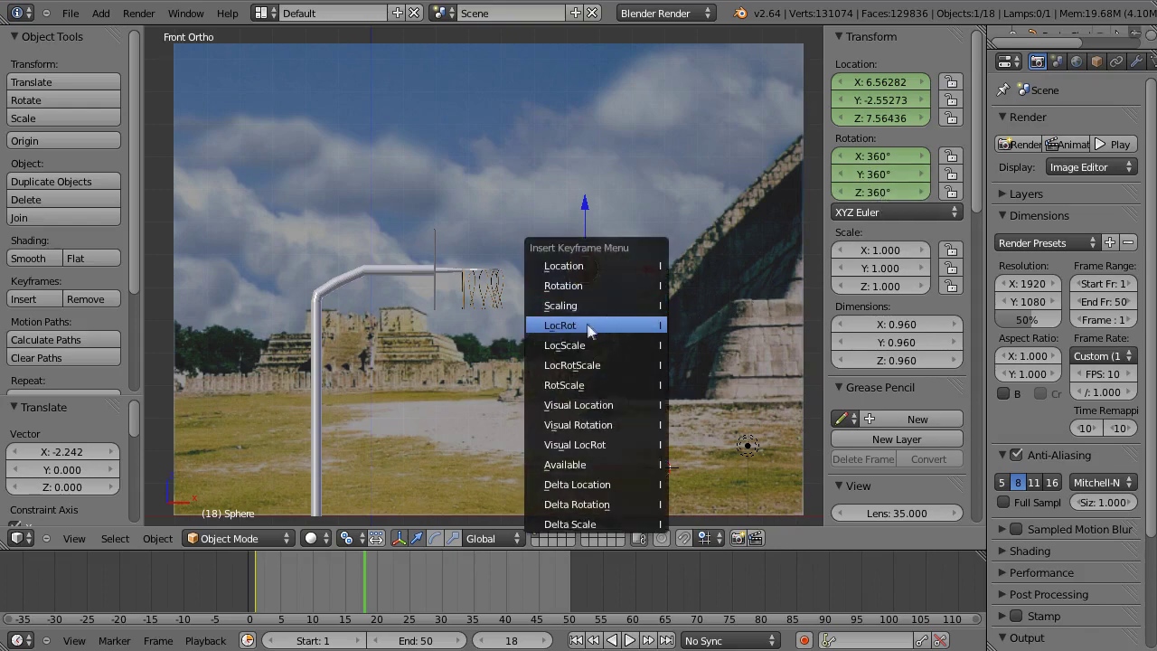
pyautogui.click(584, 323)
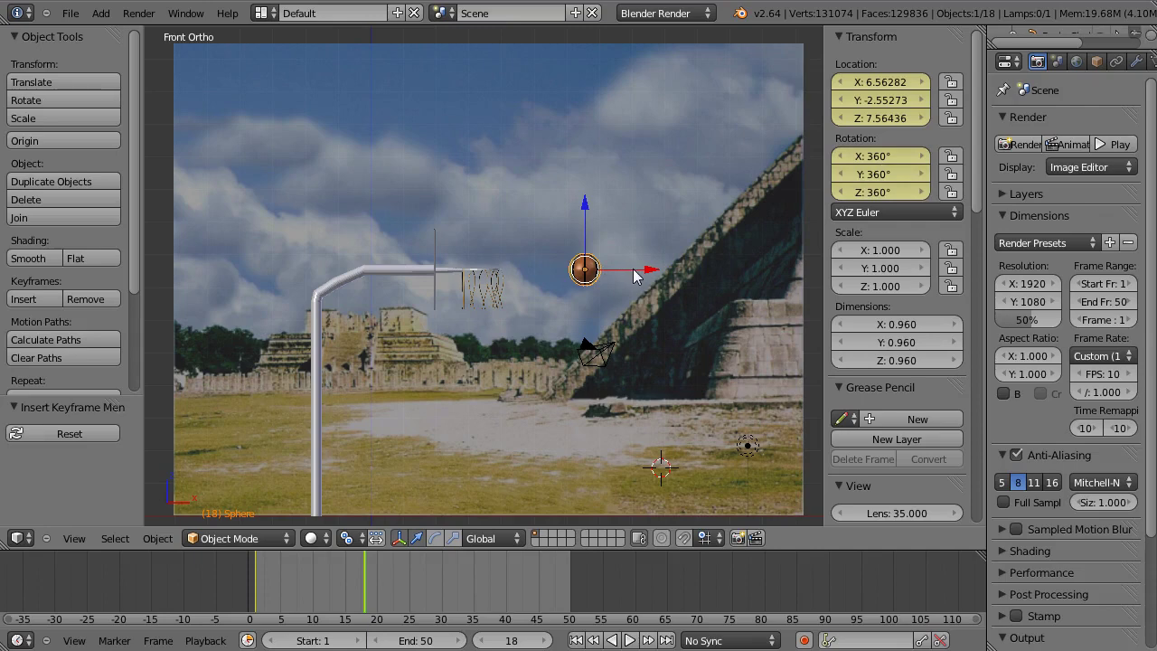
pyautogui.press('g')
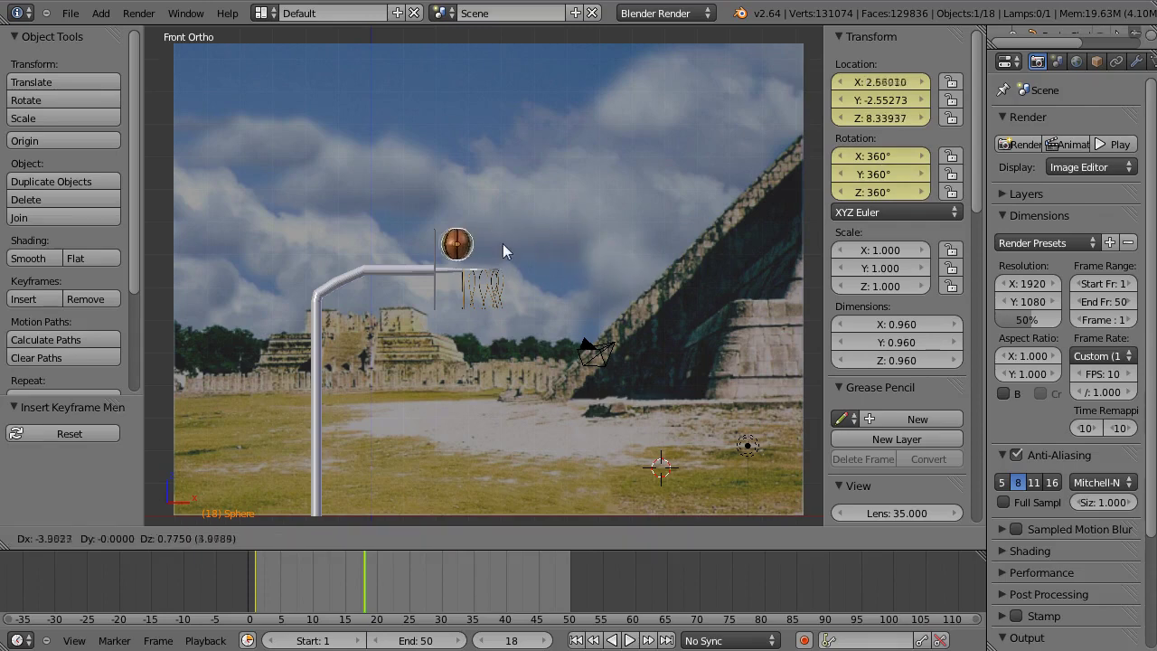
# Step: Place the ball just above the hoop's rim at frame 32
pyautogui.click(500, 246)
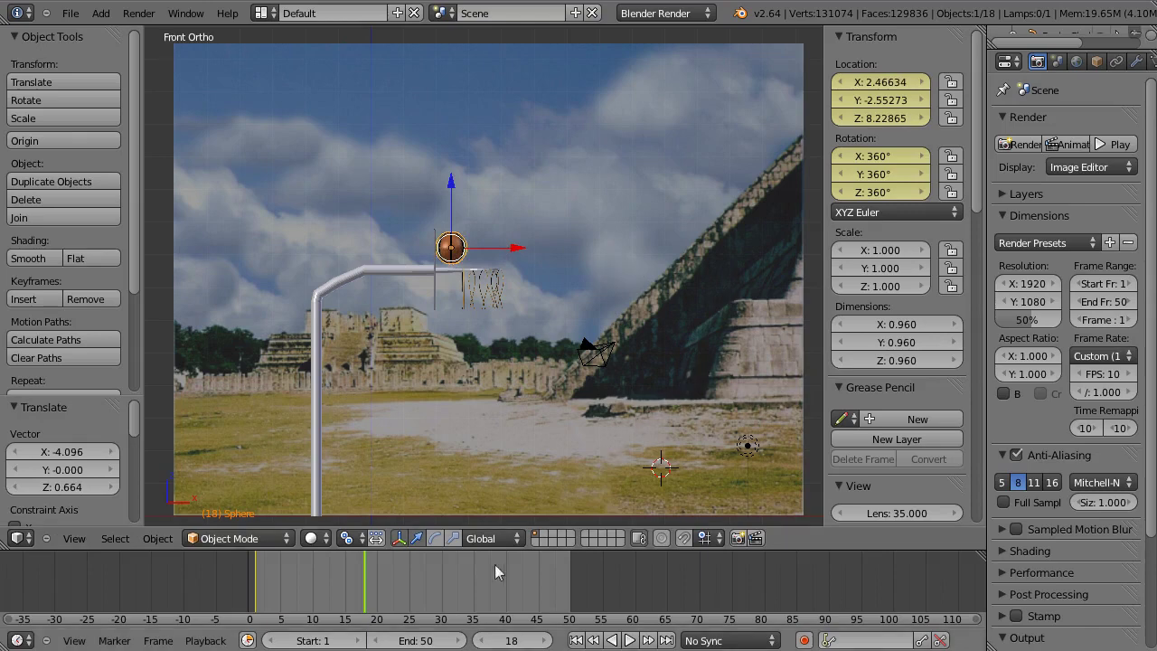
pyautogui.click(455, 598)
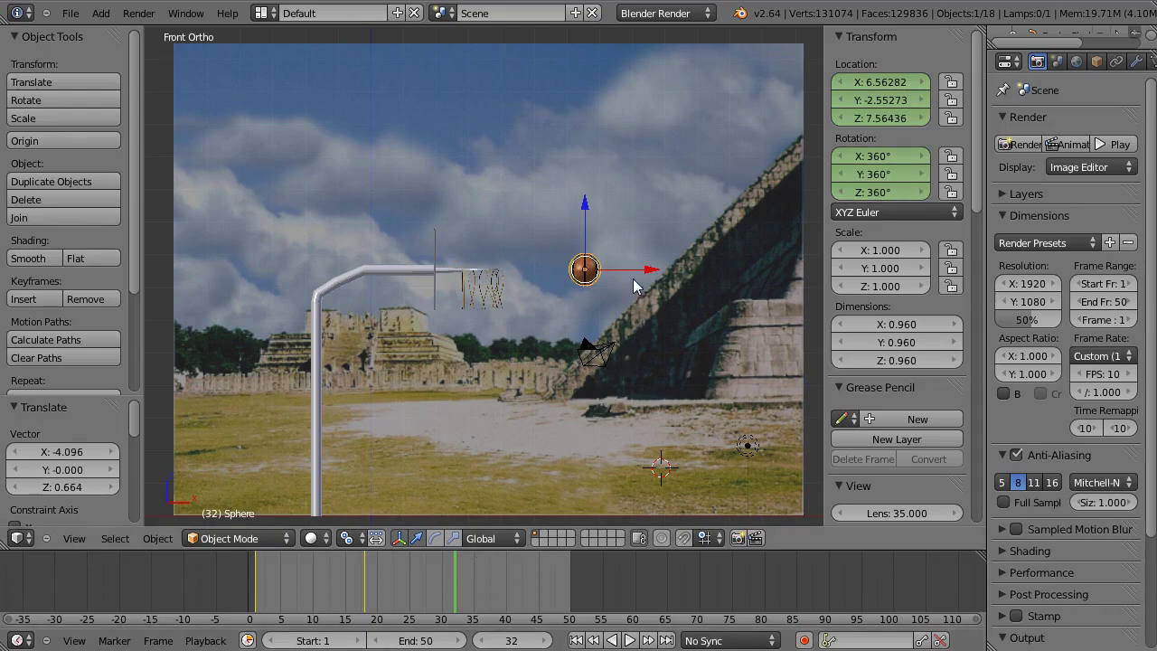
pyautogui.press('g')
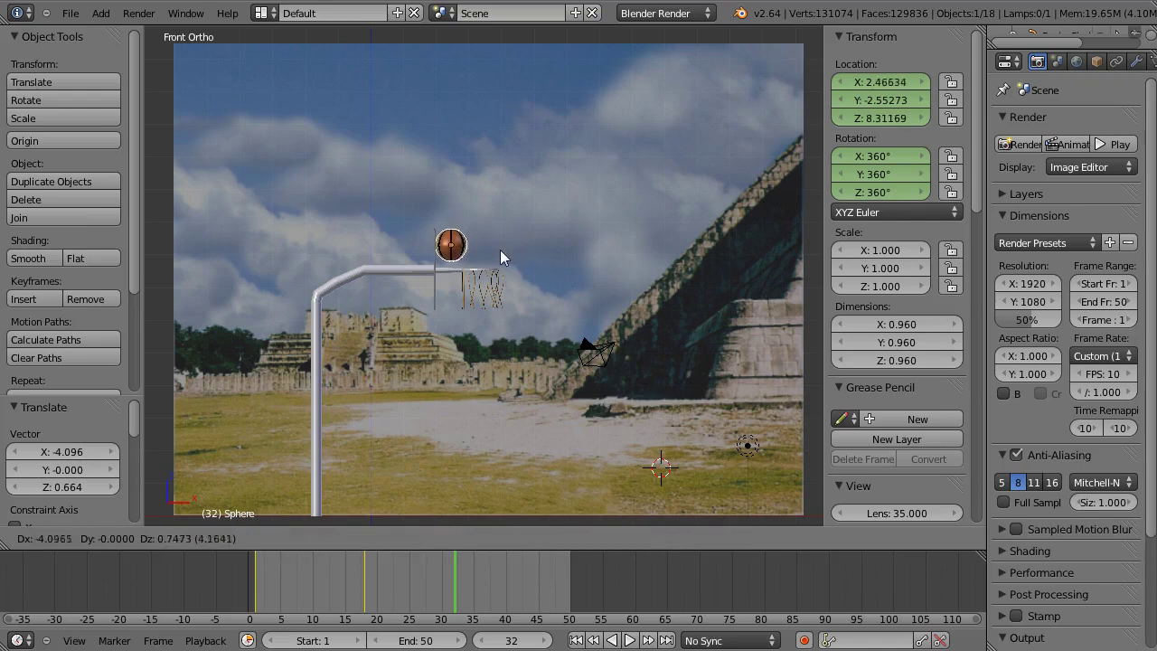
pyautogui.click(500, 252)
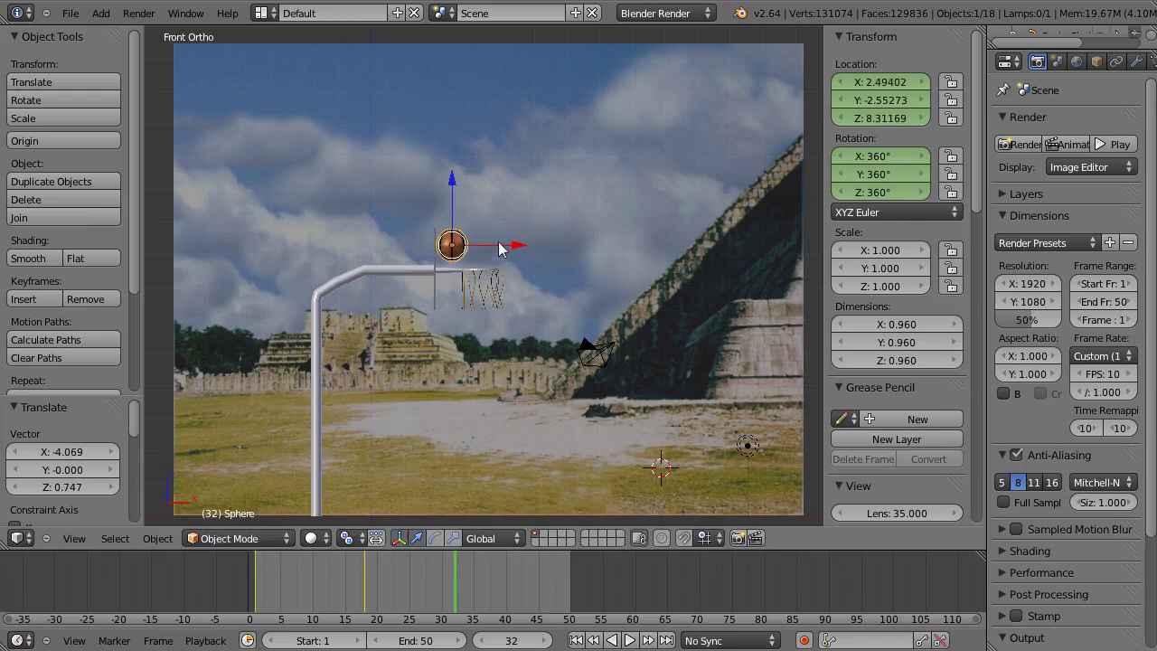
# Step: Reset the ball's X, Y and Z rotation to 0° and insert a LocRot keyframe
pyautogui.click(895, 155)
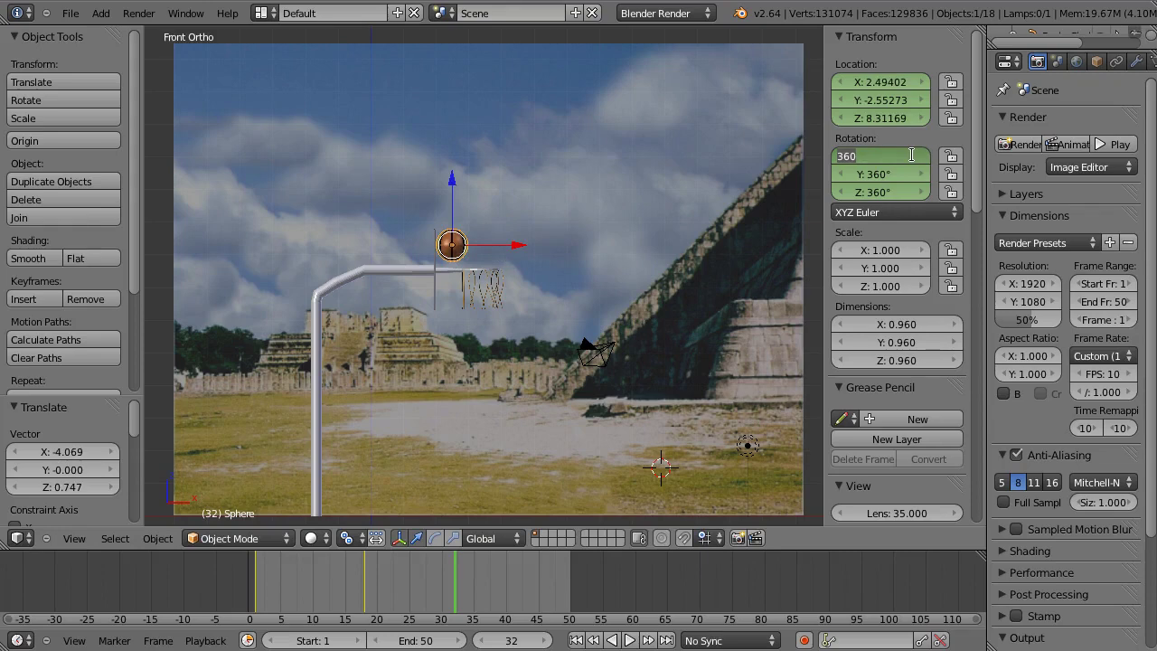
pyautogui.write('0')
pyautogui.press('Tab')
pyautogui.write('0')
pyautogui.press('Tab')
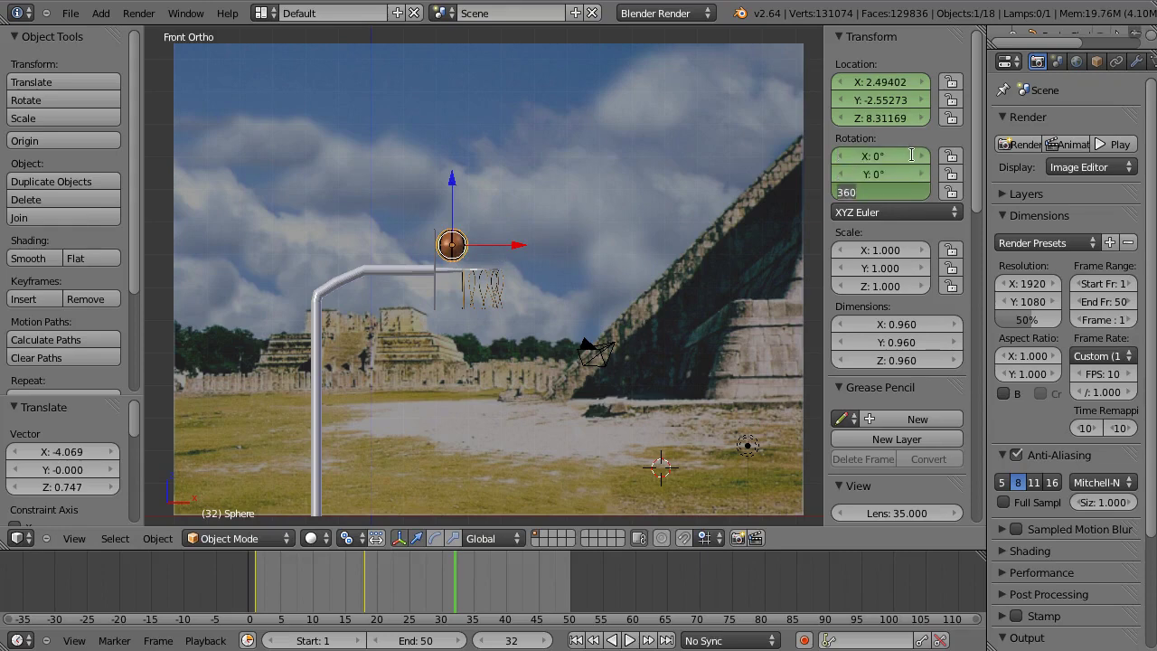
pyautogui.write('0')
pyautogui.press('Return')
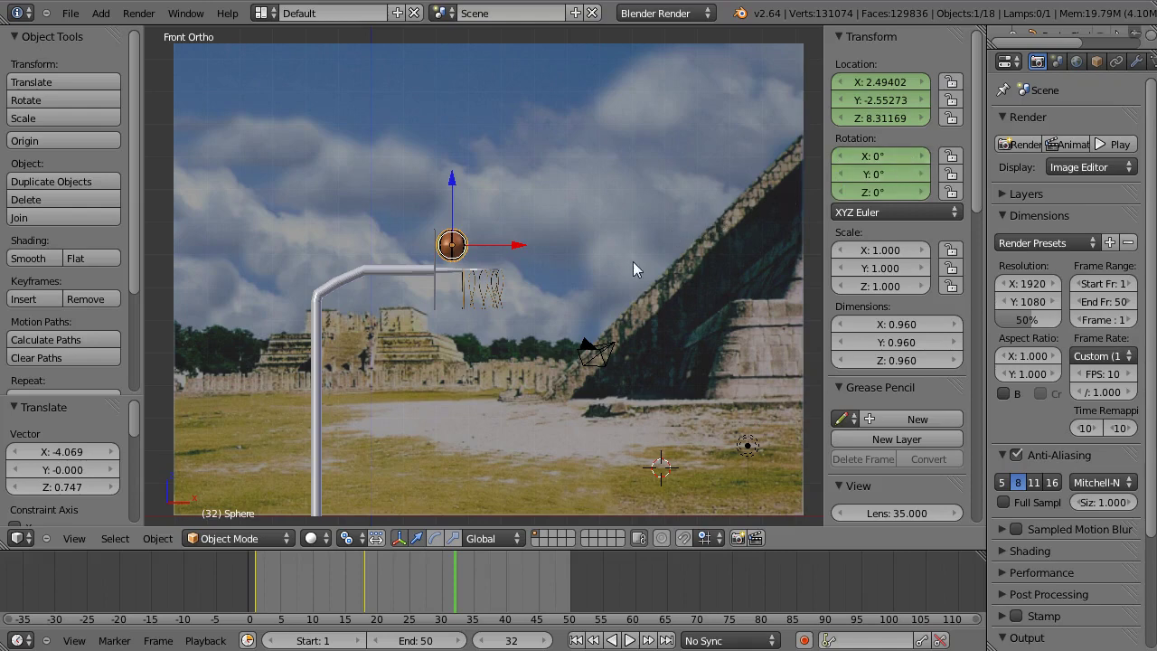
pyautogui.press('i')
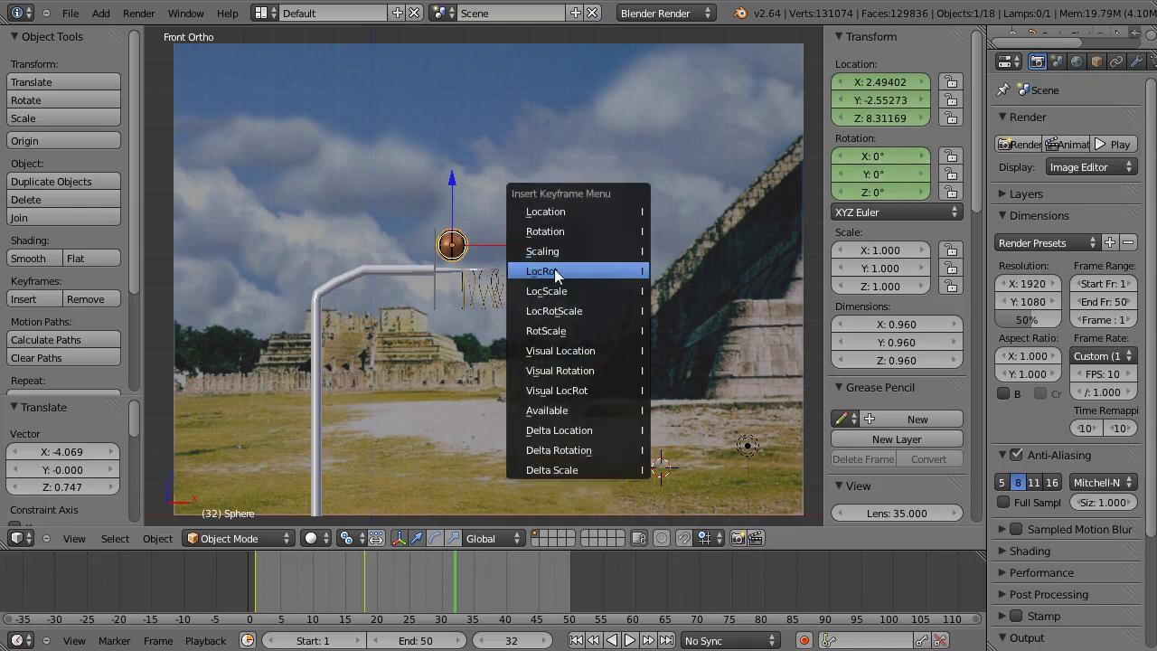
pyautogui.click(555, 271)
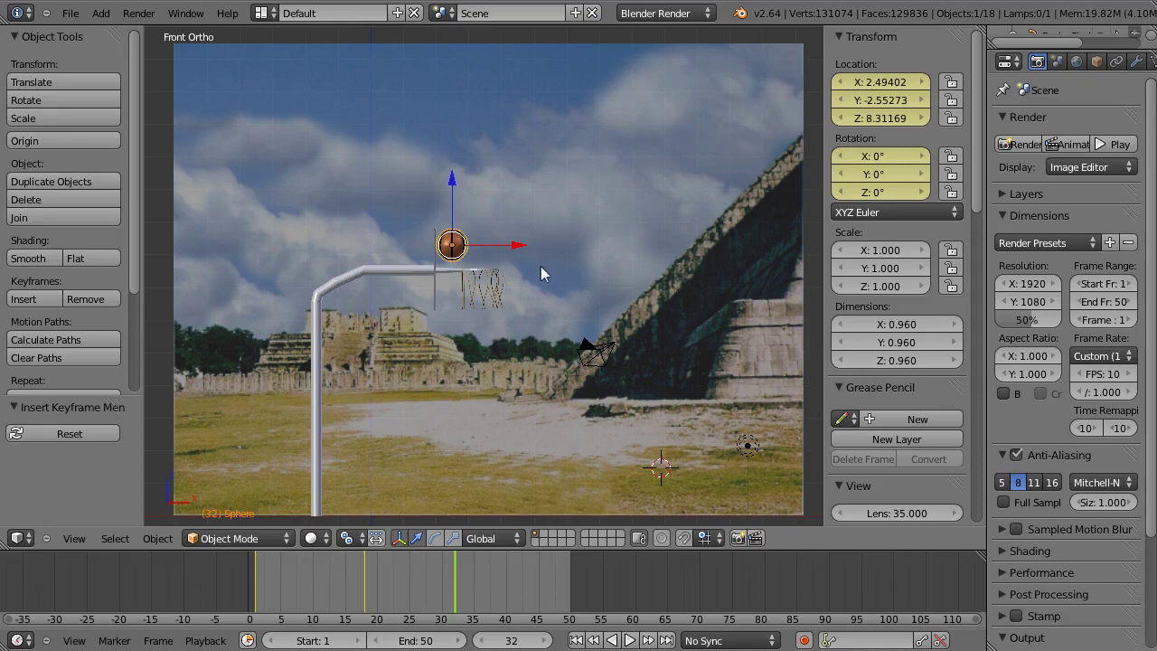
# Step: At frame 37, move the ball right and settle it down into the hoop's net
pyautogui.click(489, 588)
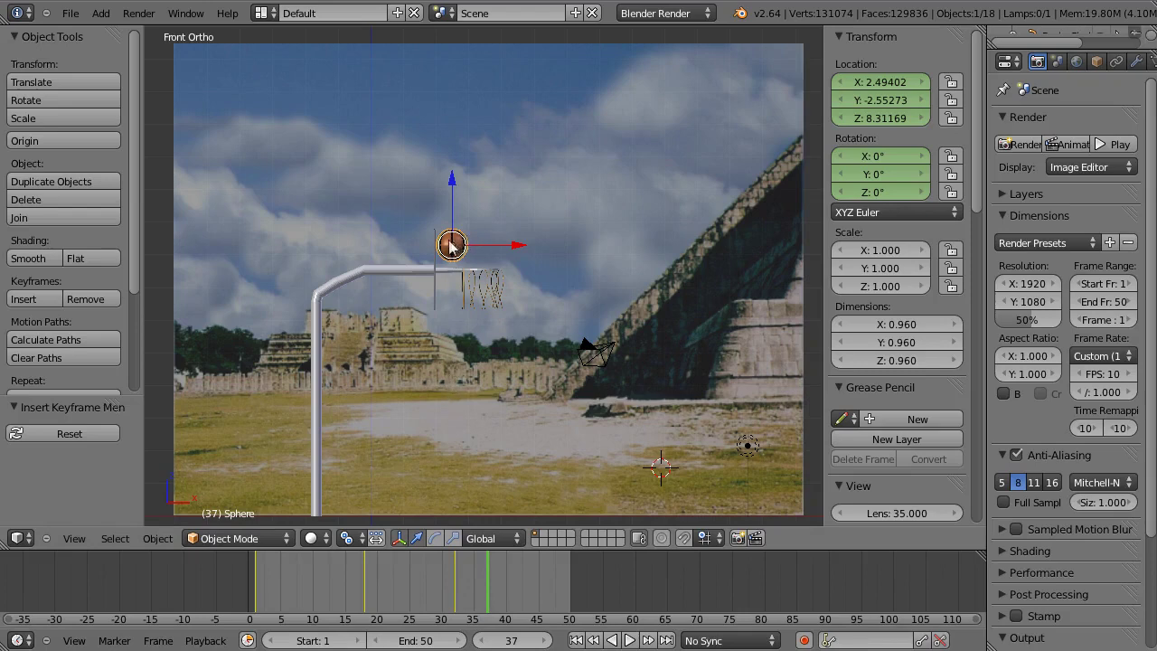
pyautogui.moveTo(452, 245); pyautogui.dragTo(482, 257)
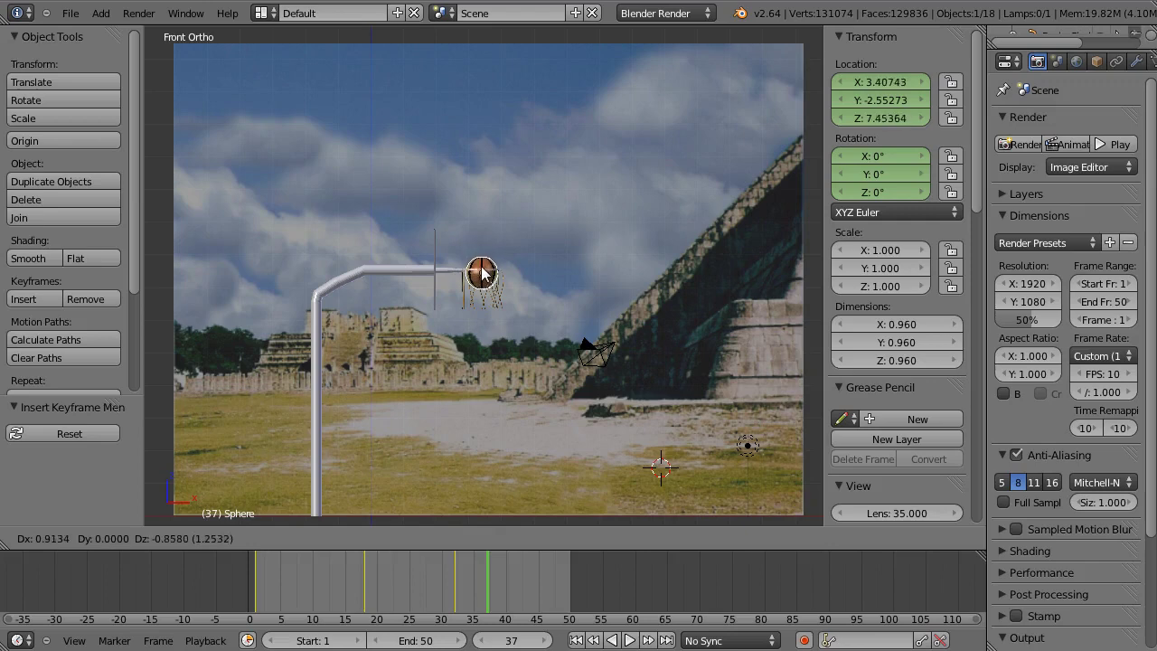
pyautogui.moveTo(482, 257); pyautogui.dragTo(481, 272)
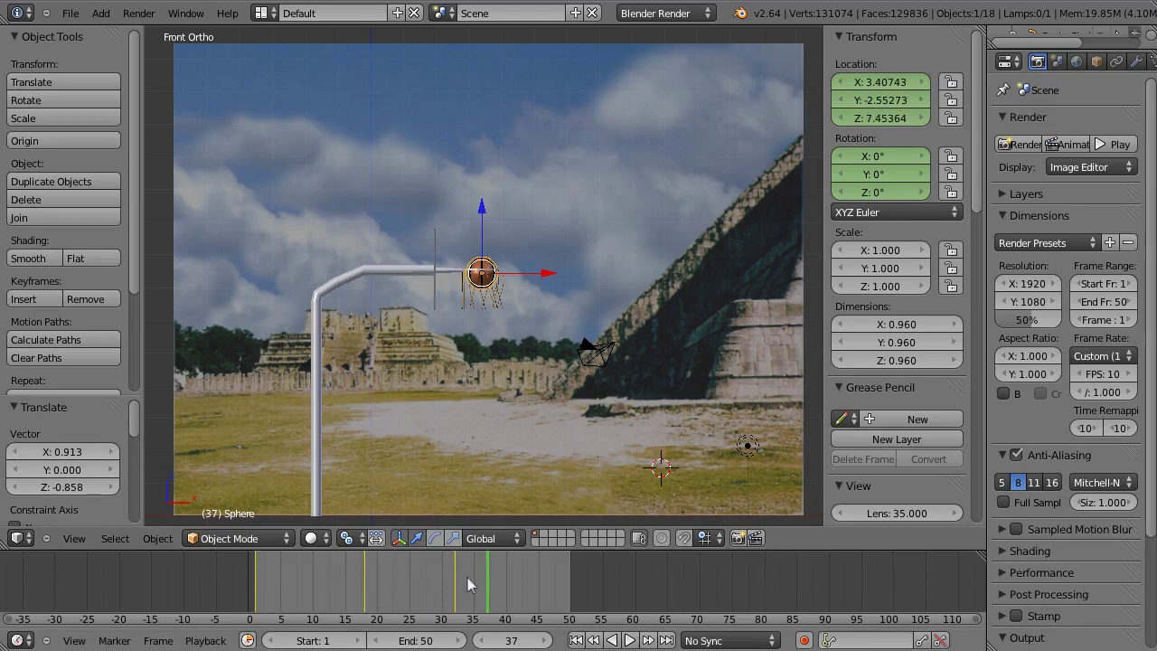
# Step: Set the ball's X, Y and Z rotation to 360° and insert a LocRot keyframe at frame 37
pyautogui.click(872, 155)
pyautogui.write('360')
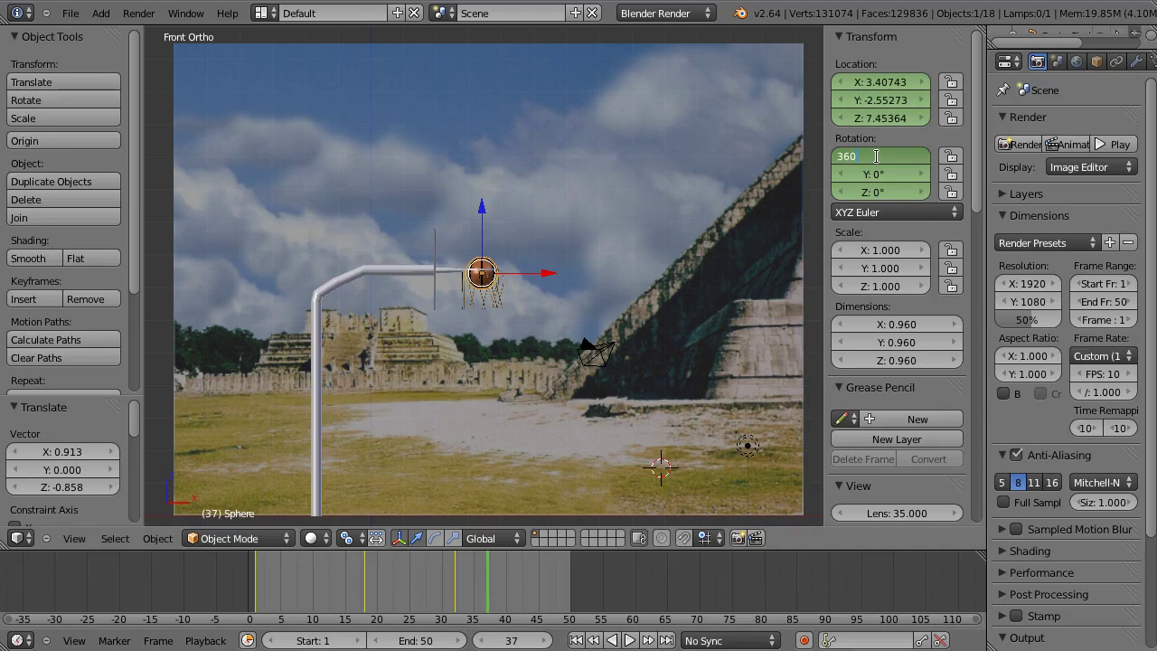
pyautogui.press('Tab')
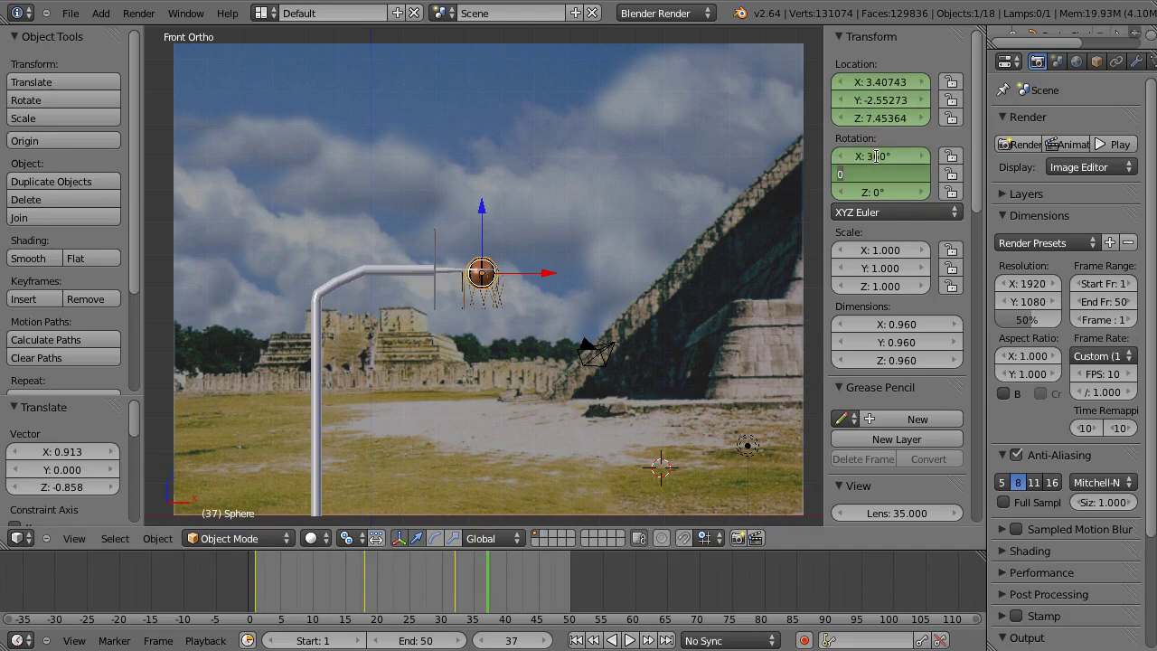
pyautogui.write('360')
pyautogui.press('Tab')
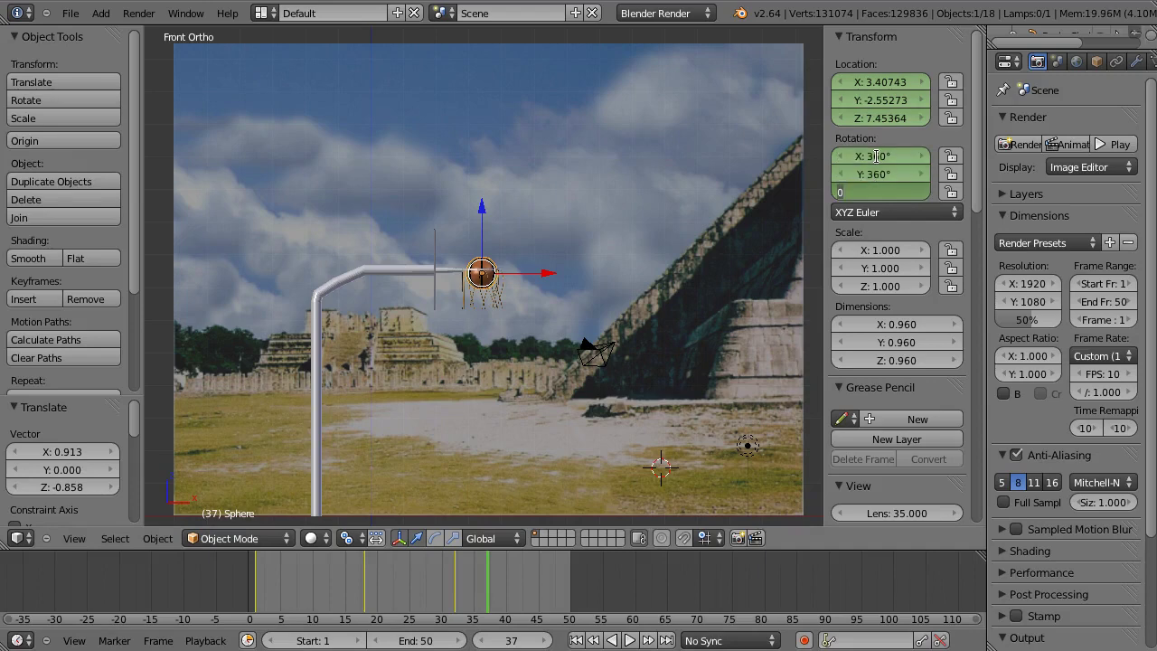
pyautogui.write('36')
pyautogui.press('Return')
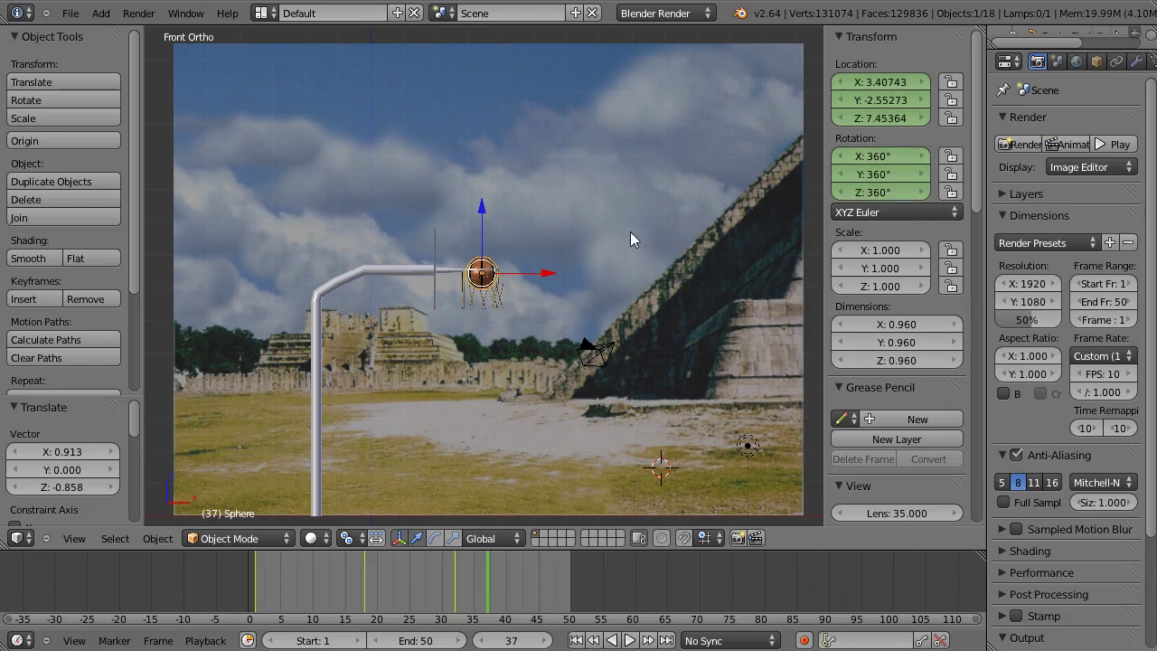
pyautogui.press('i')
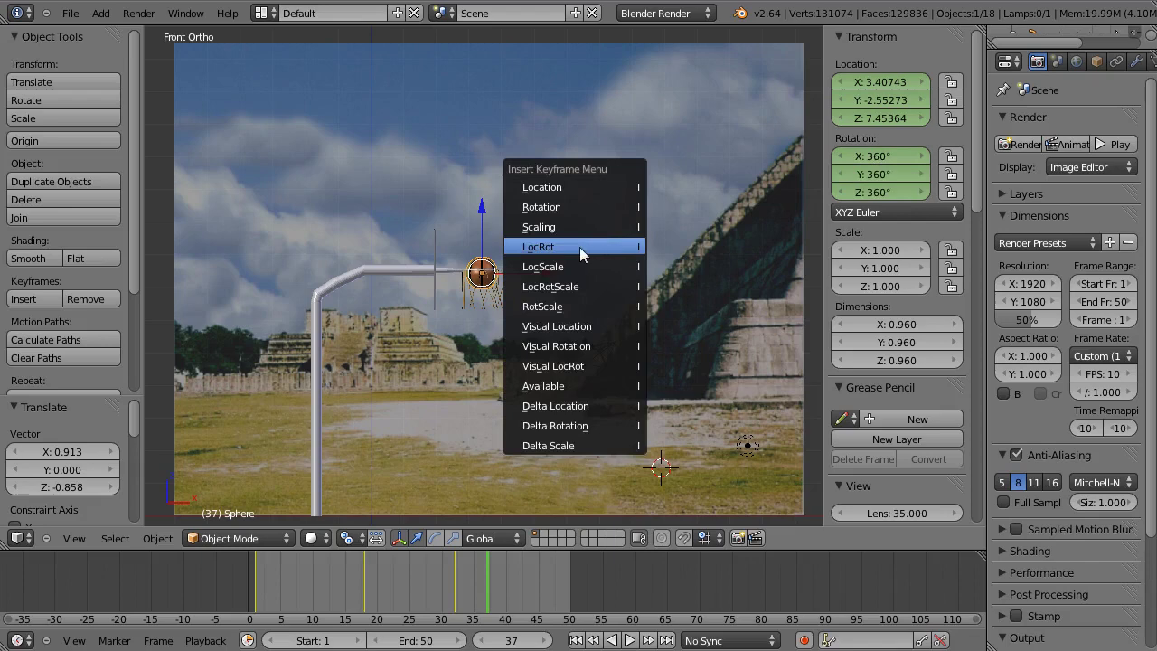
pyautogui.click(581, 247)
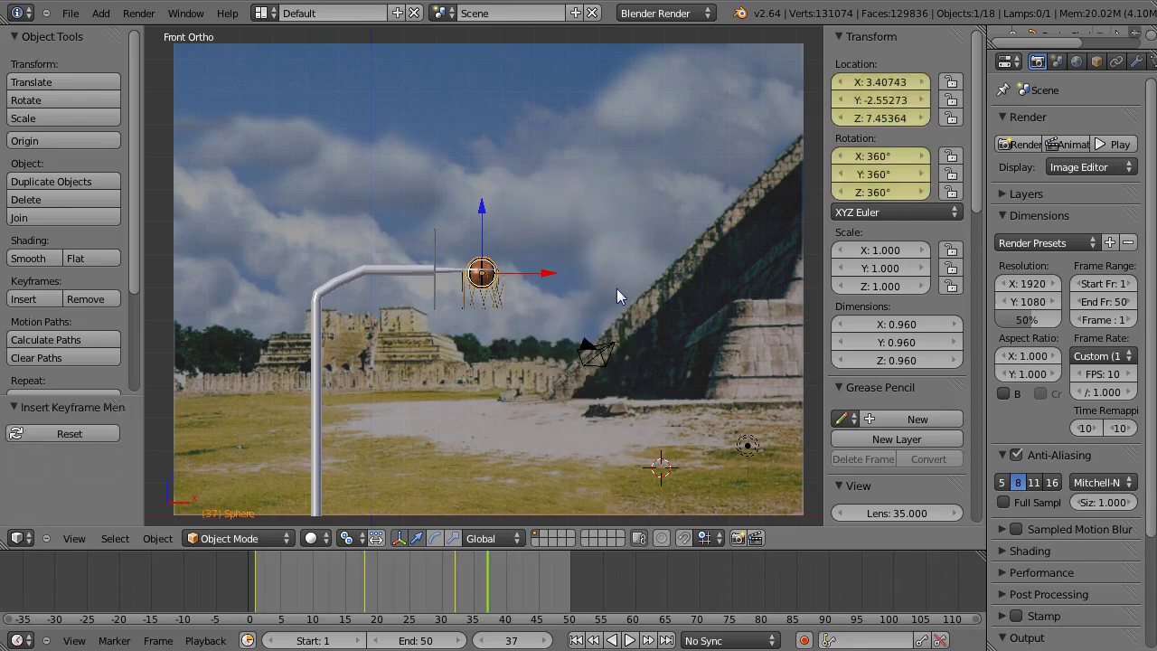
# Step: At frame 45, drop the ball to the ground below the hoop with 0° rotation on all axes
pyautogui.click(538, 589)
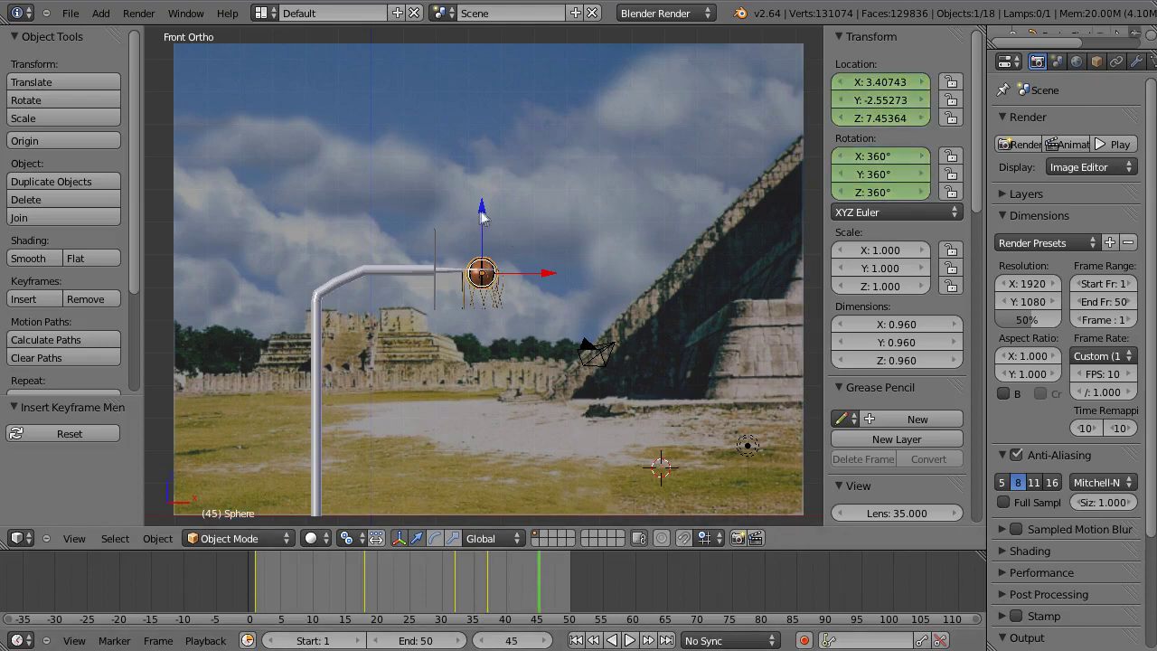
pyautogui.moveTo(484, 215); pyautogui.dragTo(482, 435)
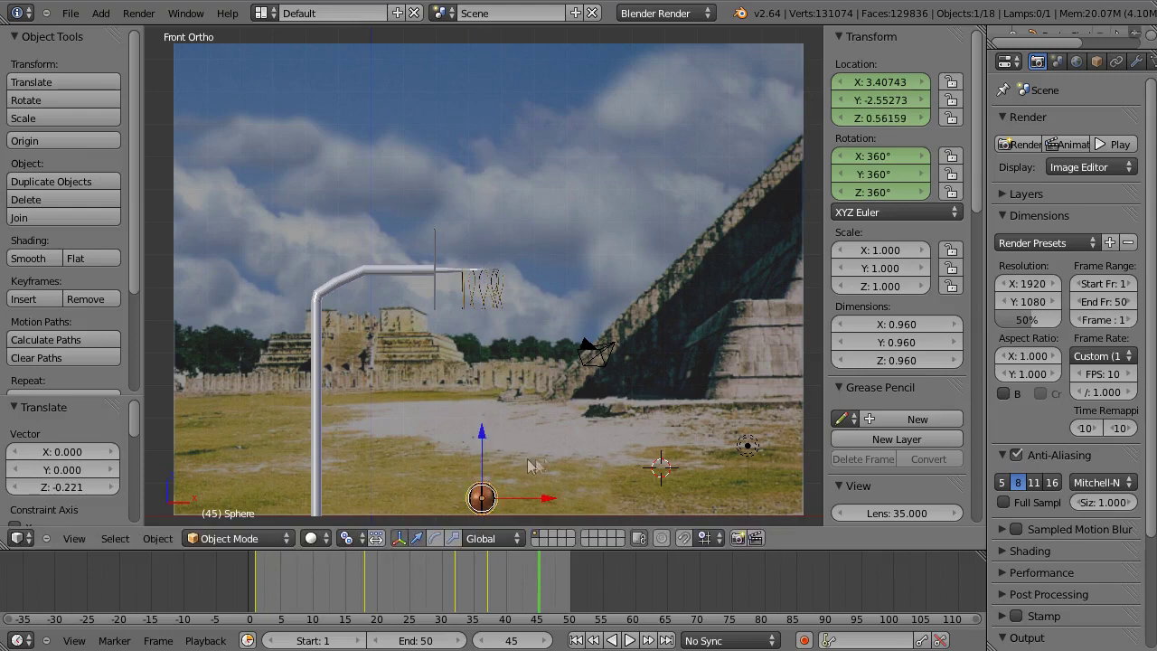
pyautogui.click(883, 161)
pyautogui.write('0')
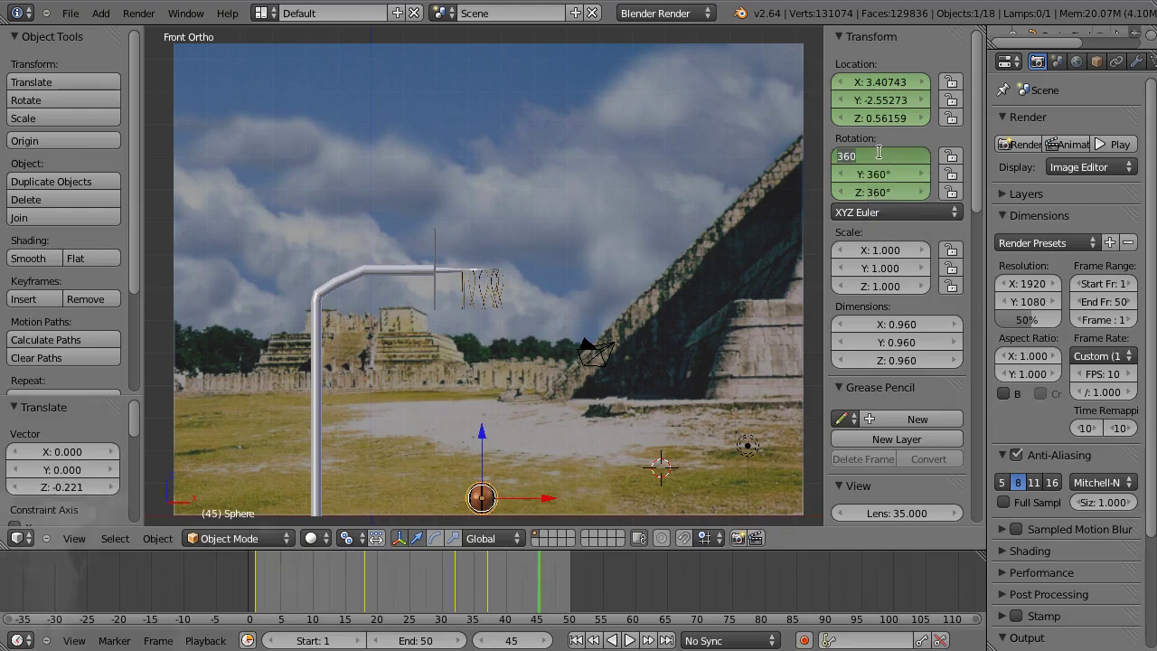
pyautogui.press('Tab')
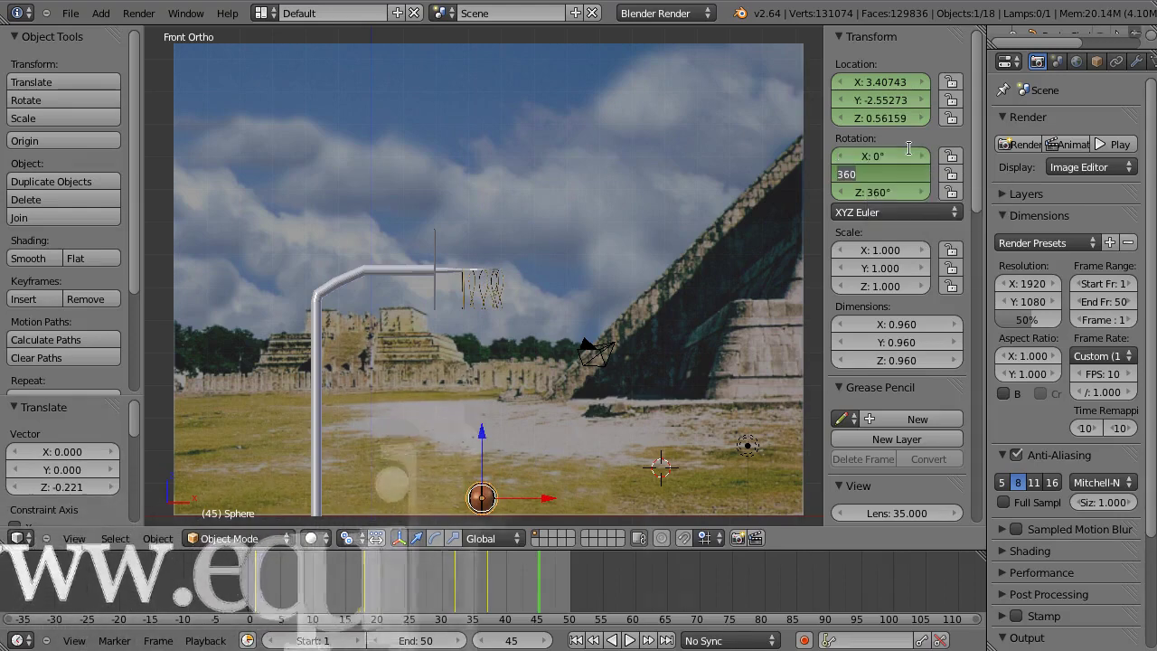
pyautogui.write('0')
pyautogui.press('Tab')
pyautogui.press('Tab')
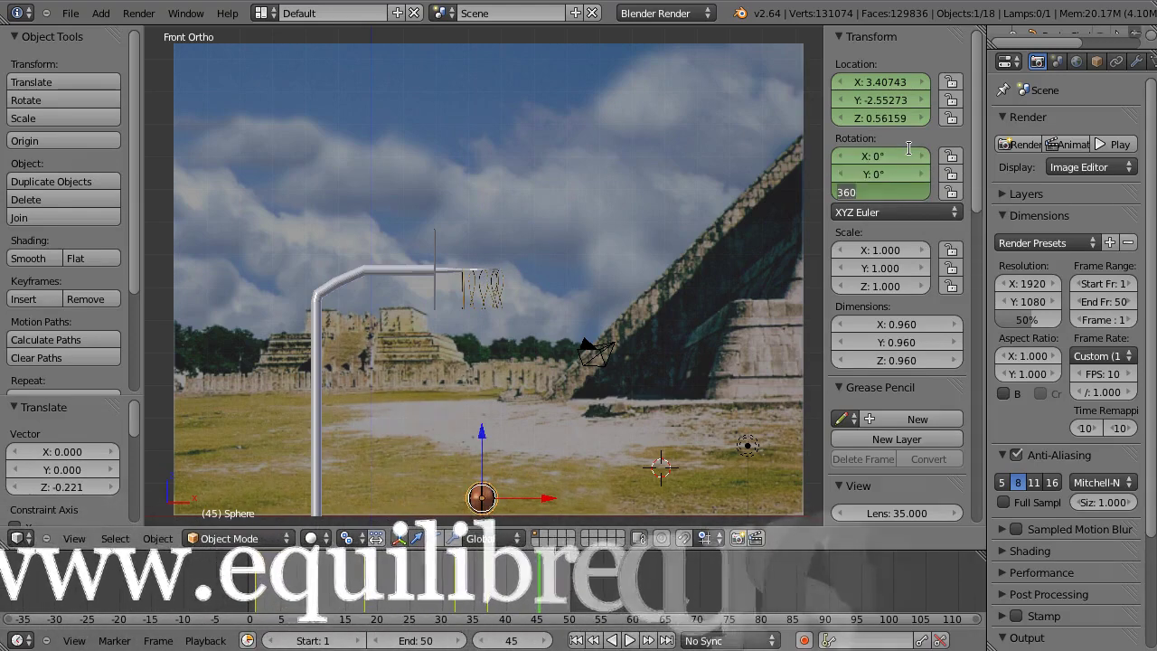
pyautogui.write('0')
pyautogui.press('Return')
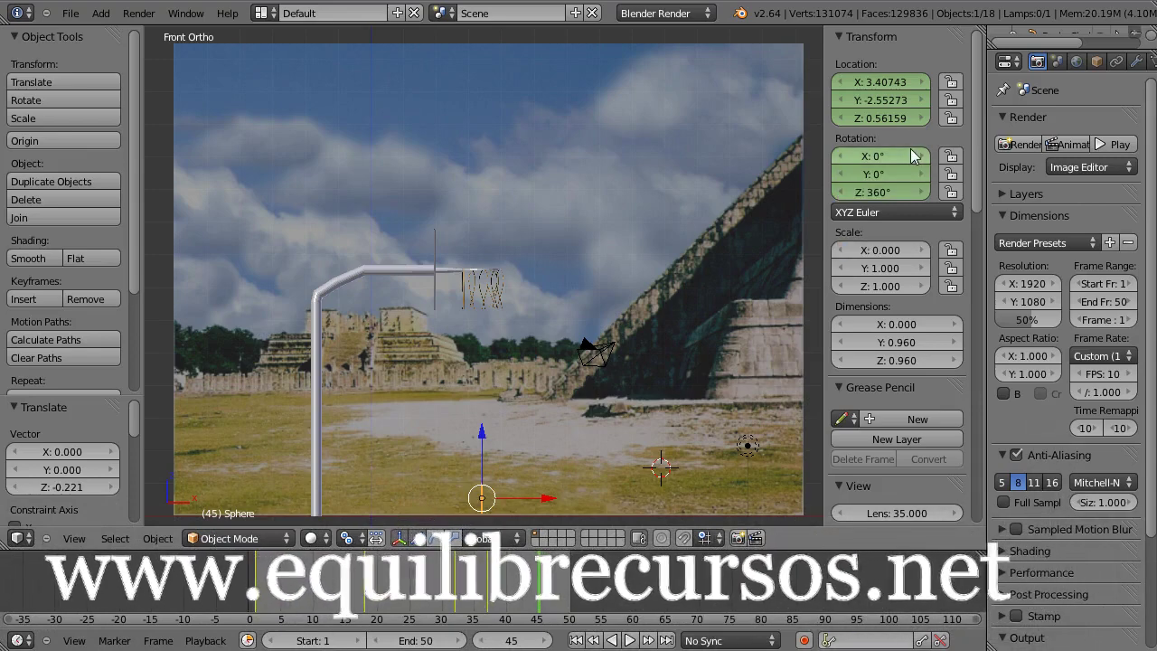
pyautogui.press('Return')
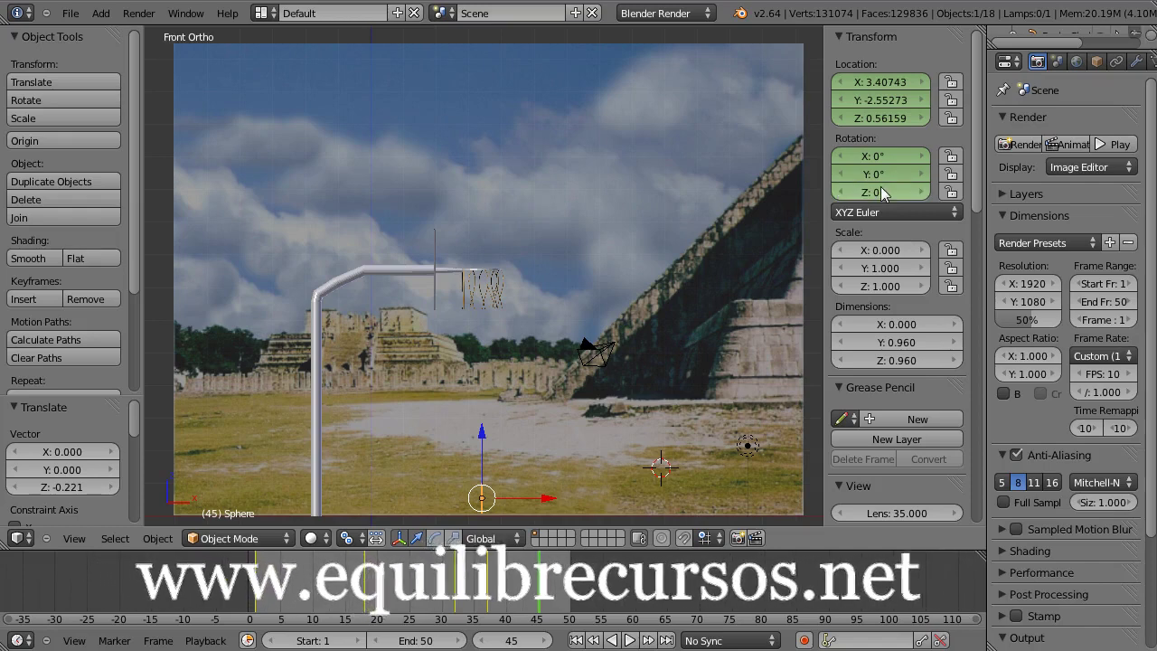
# Step: Insert a LocRot keyframe at frame 45 and reset the ball's scale to 1 with Alt+S
pyautogui.press('i')
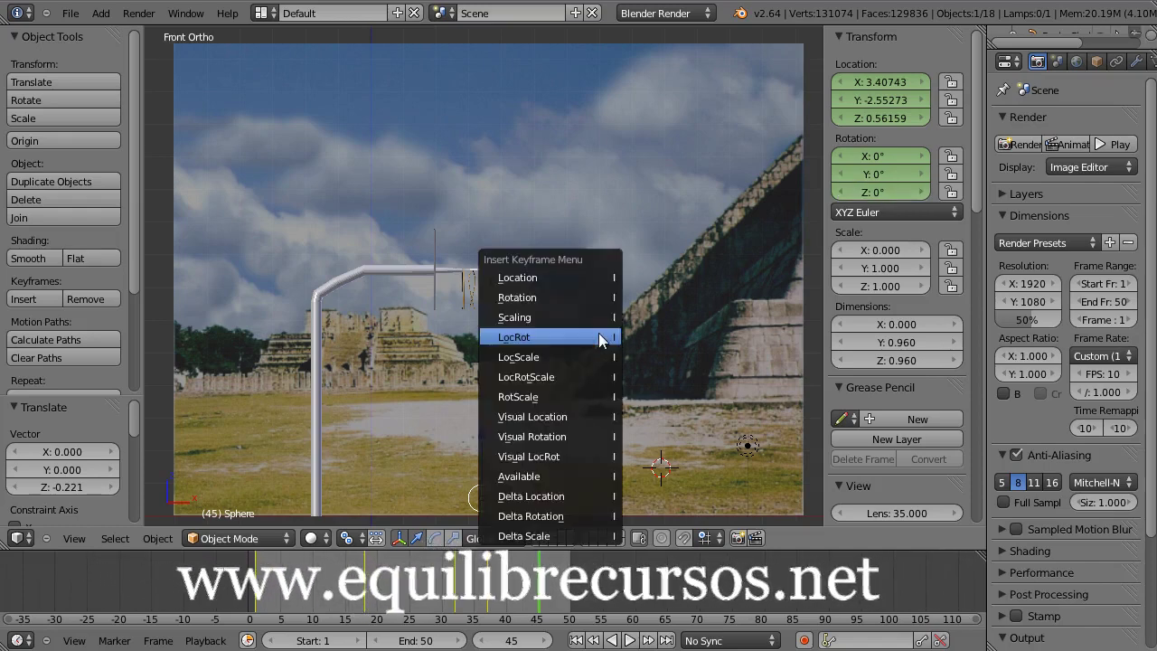
pyautogui.click(548, 336)
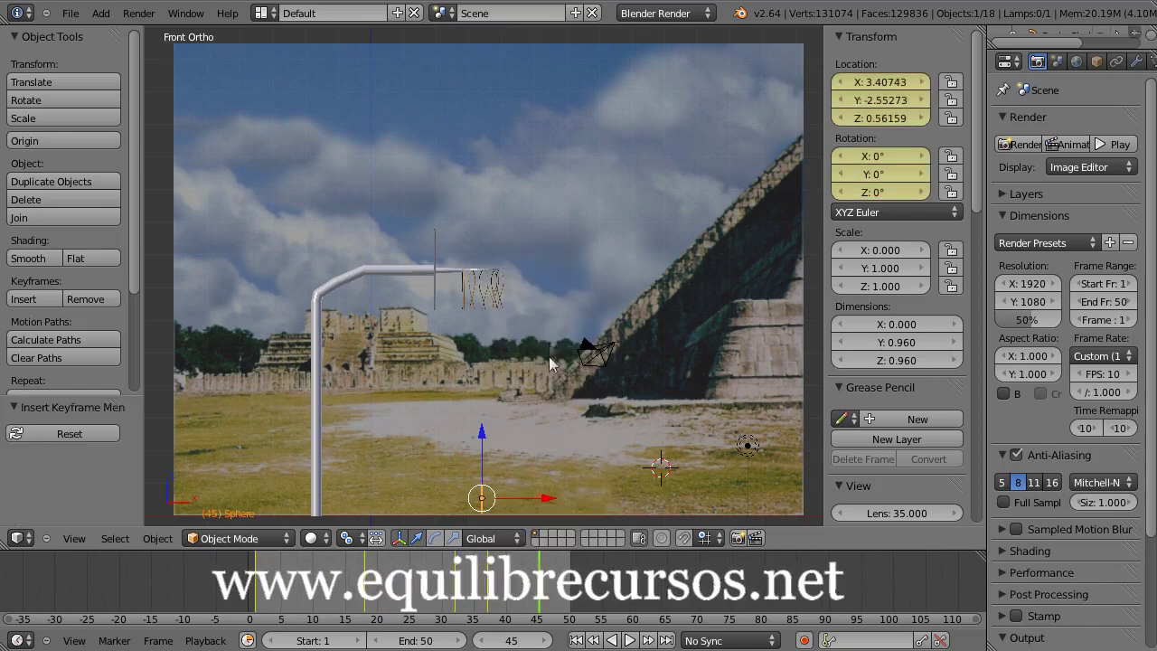
pyautogui.hotkey('alt', 's')
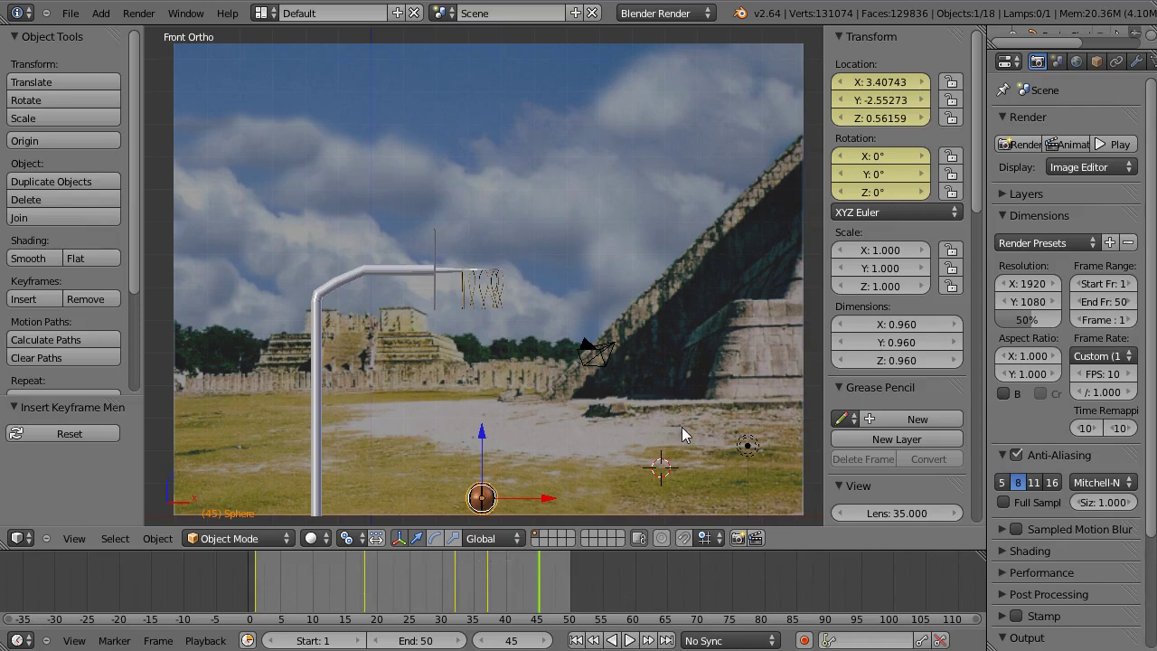
# Step: At frame 50, set the ball to X 8.80492, Z 0.6723, keyframe LocRot, and play back
pyautogui.click(570, 592)
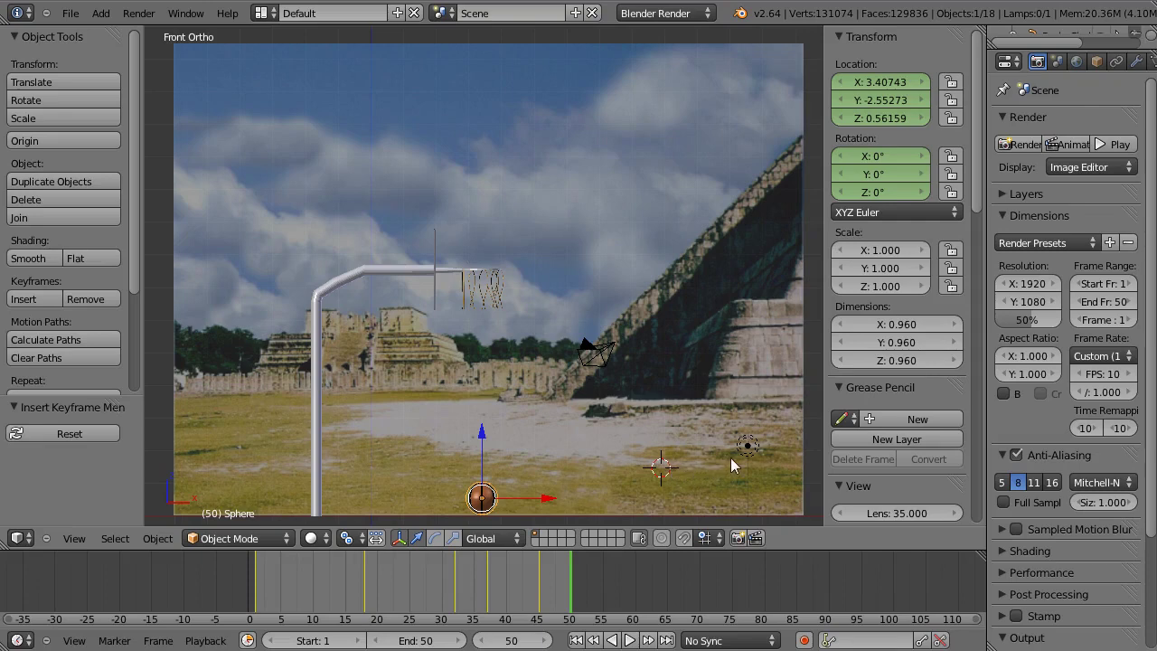
pyautogui.click(886, 81)
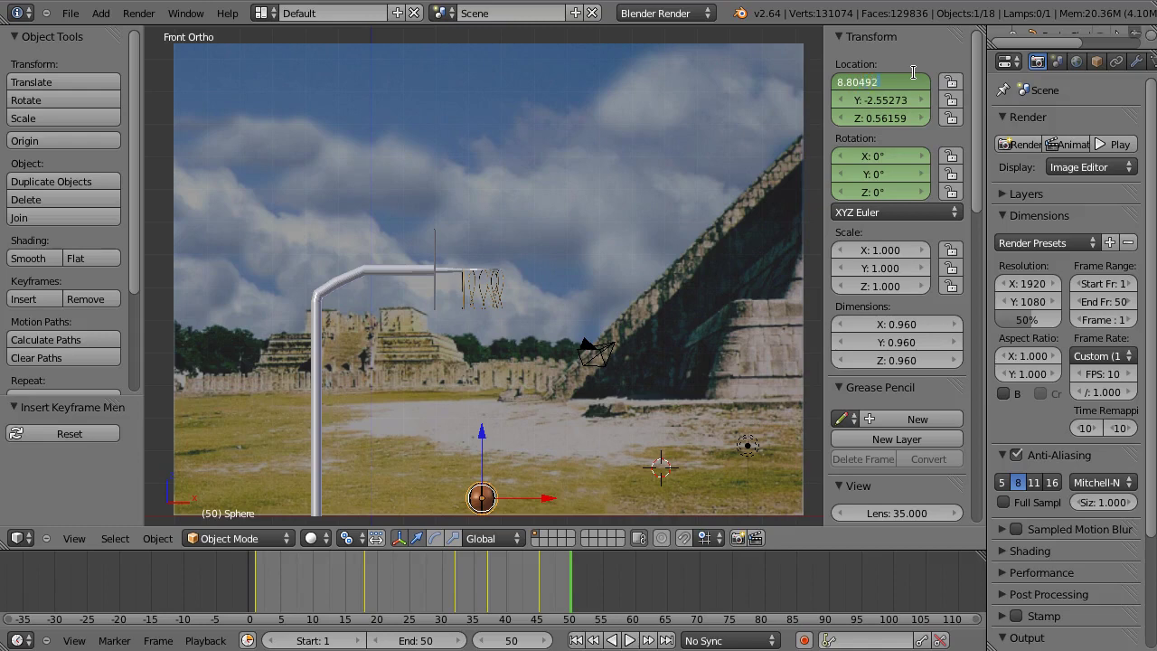
pyautogui.click(886, 112)
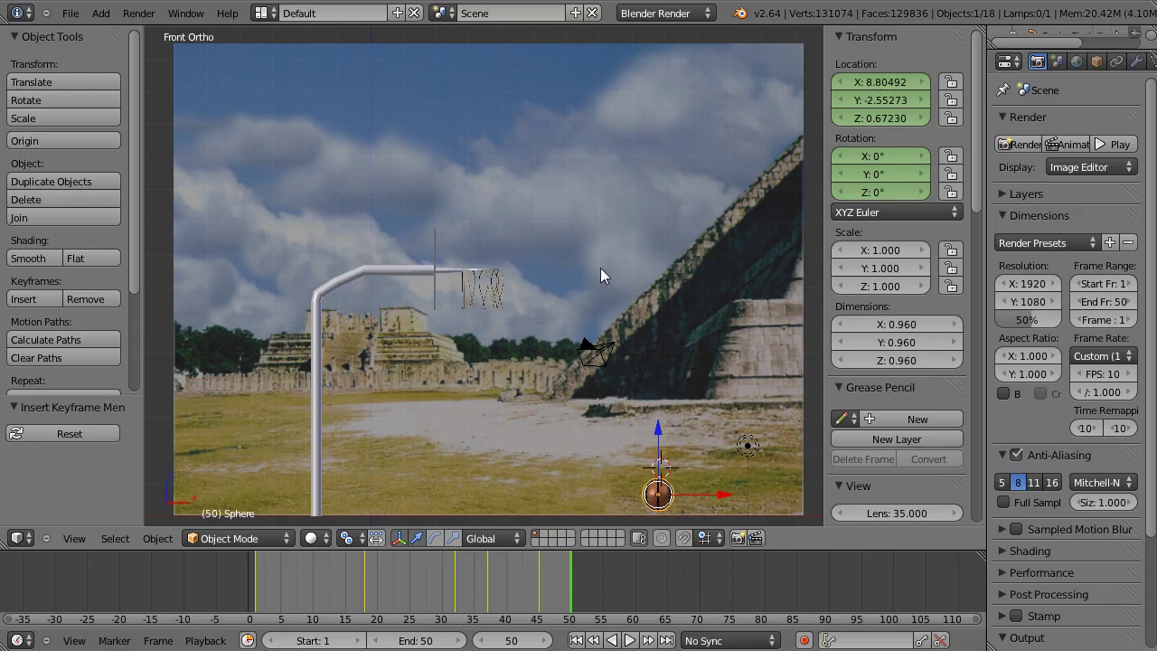
pyautogui.press('i')
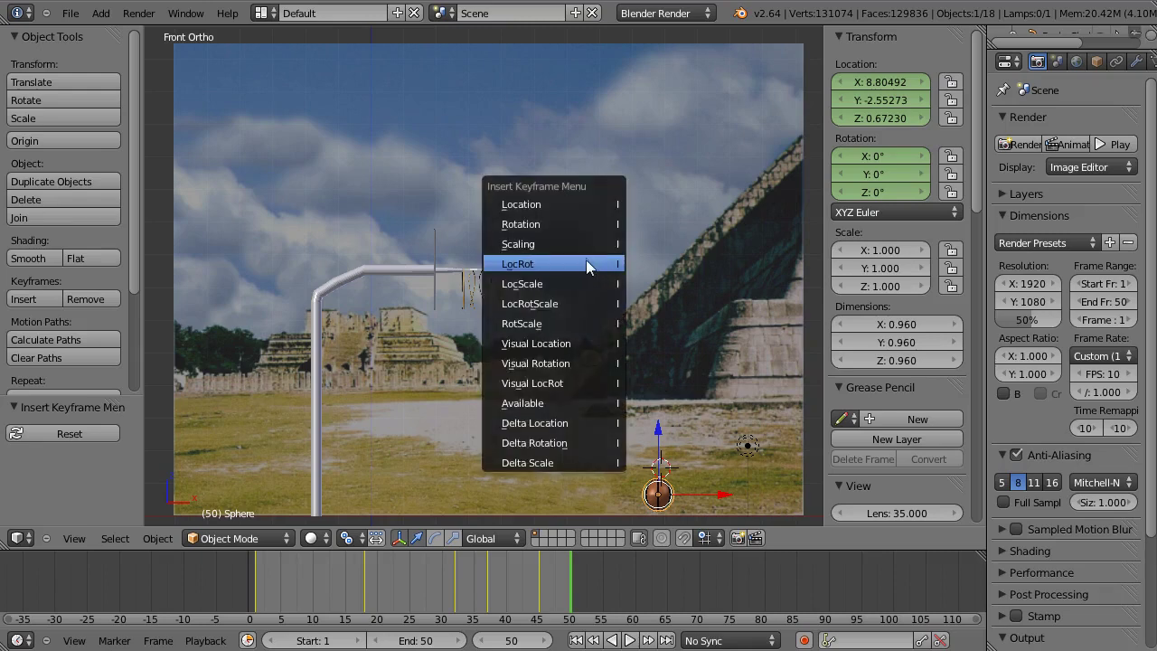
pyautogui.click(562, 263)
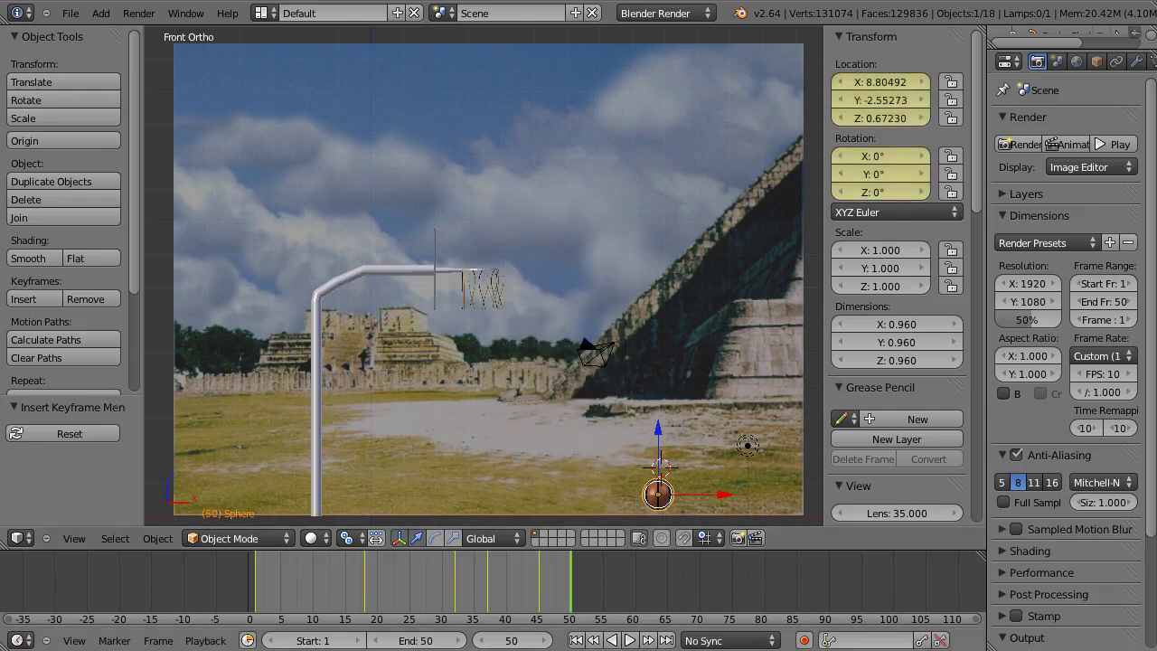
pyautogui.click(631, 640)
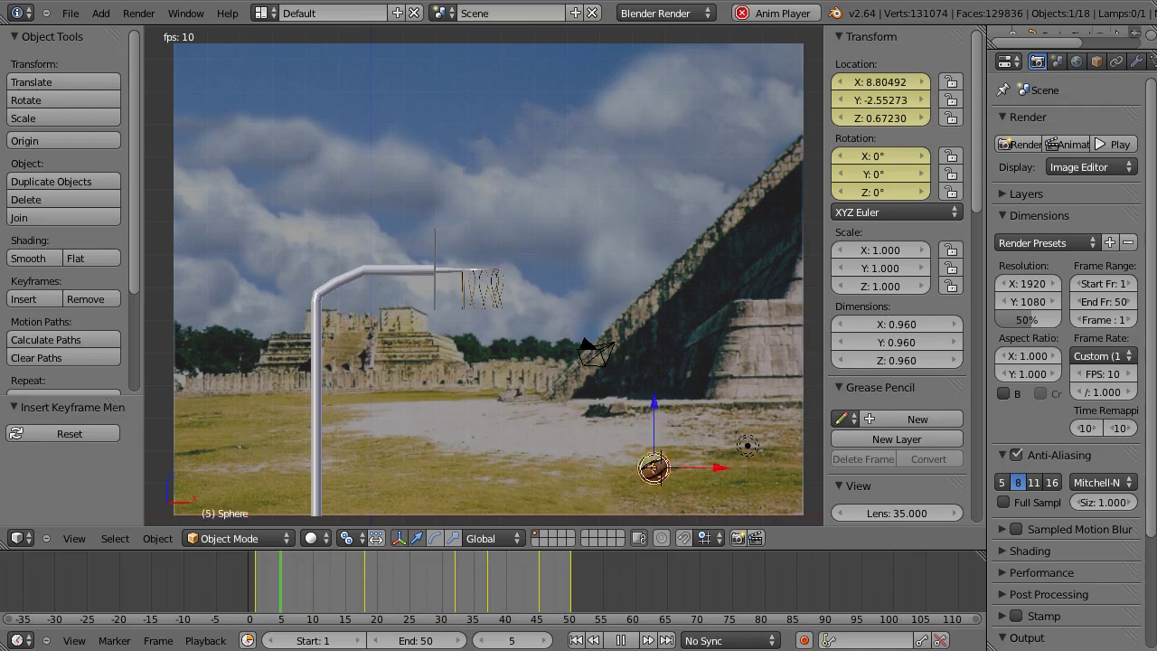
# Step: Stop playback, lift the ball to Z 2.93348 at frame 48, keyframe LocRot, and replay
pyautogui.click(620, 640)
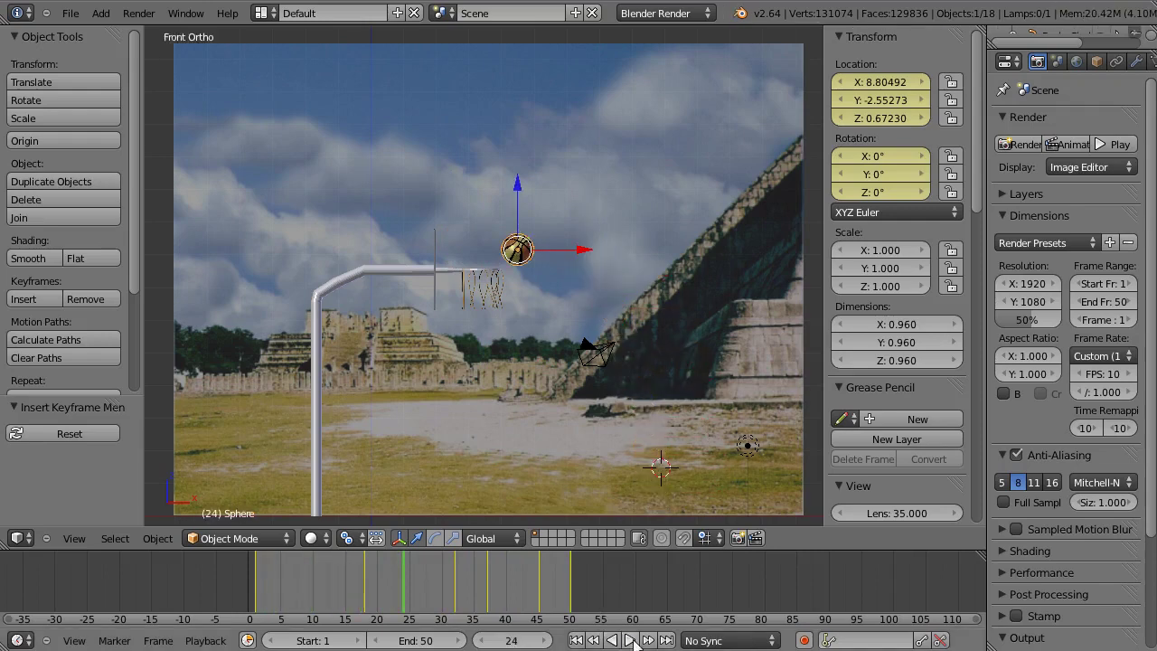
pyautogui.click(540, 595)
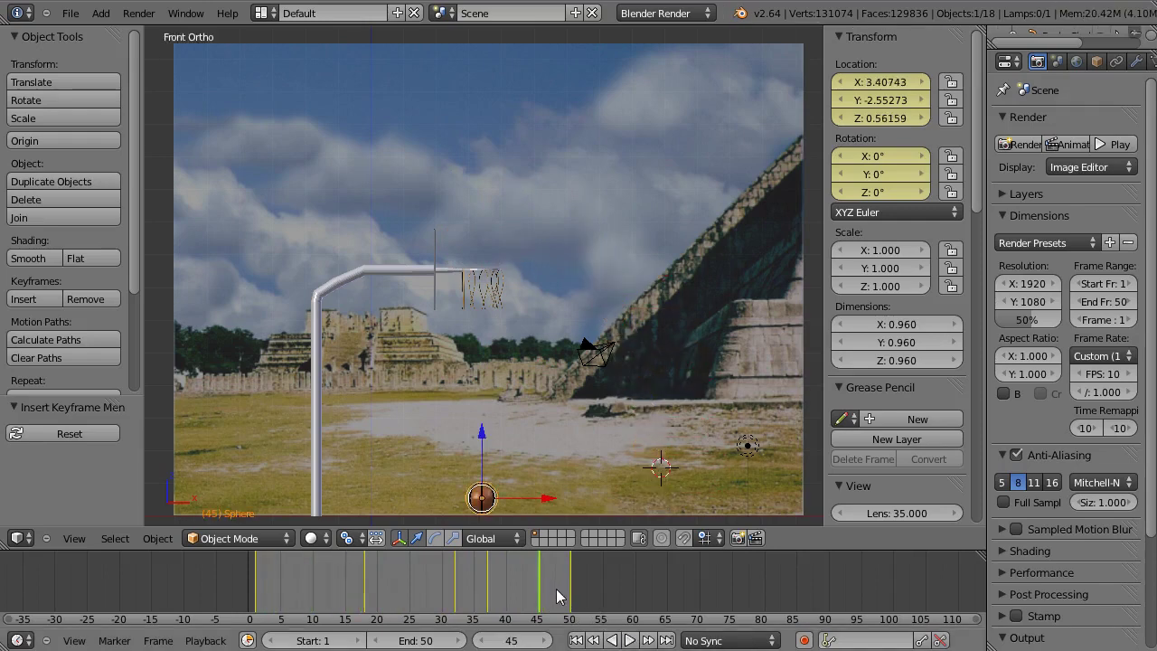
pyautogui.click(557, 595)
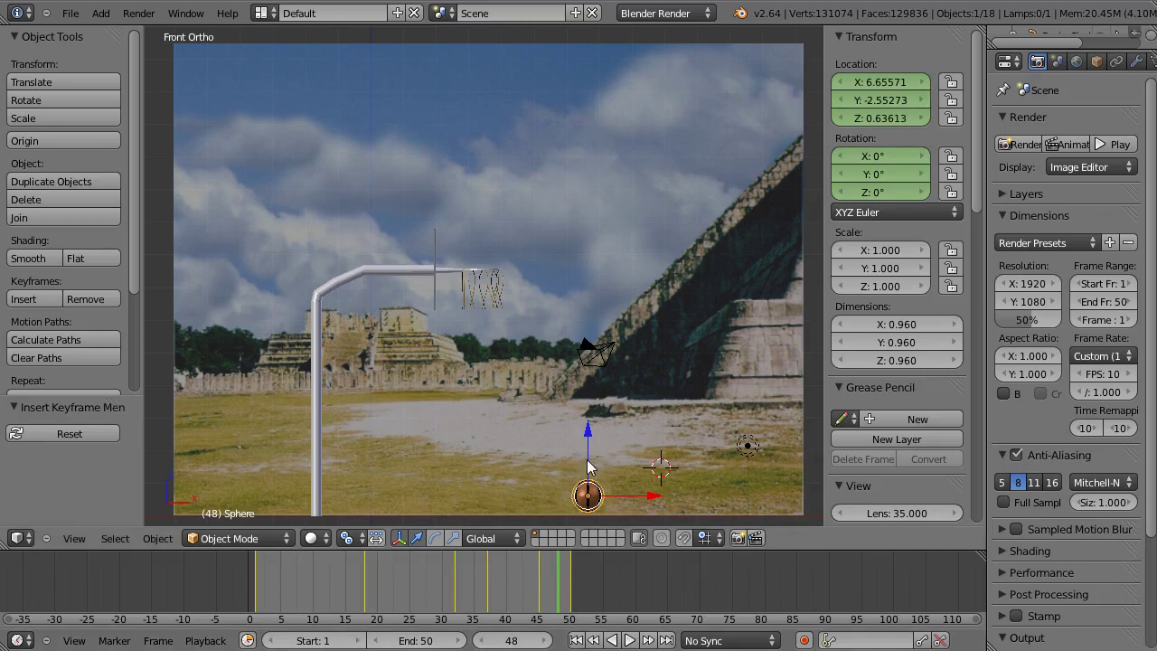
pyautogui.moveTo(588, 466); pyautogui.dragTo(587, 438)
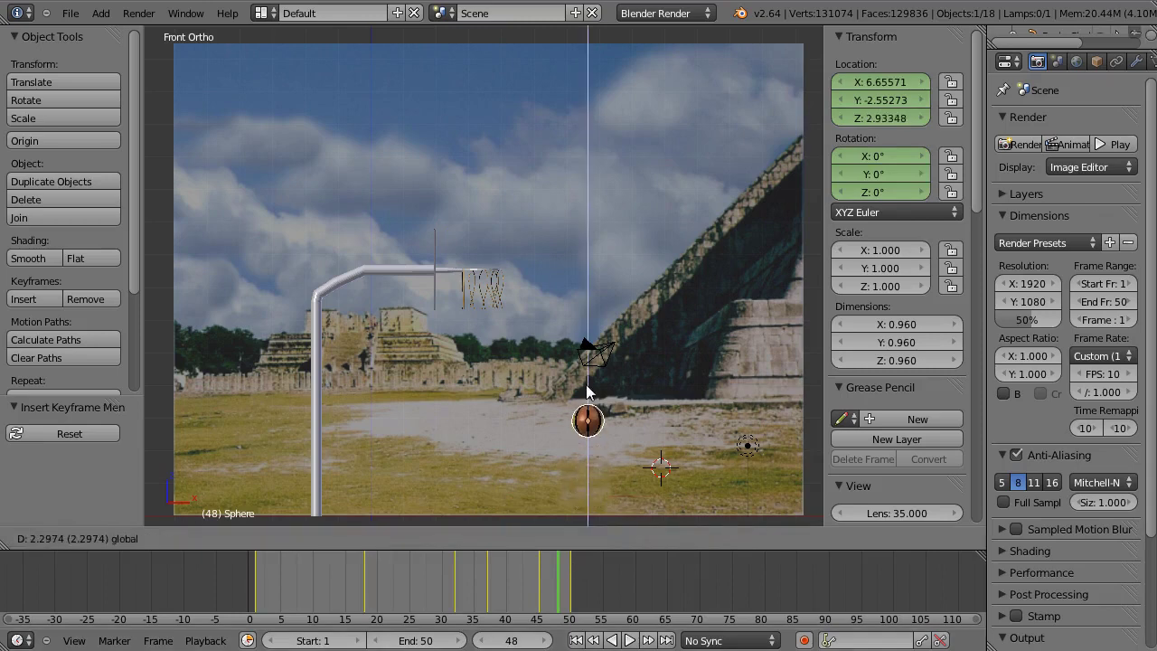
pyautogui.click(588, 390)
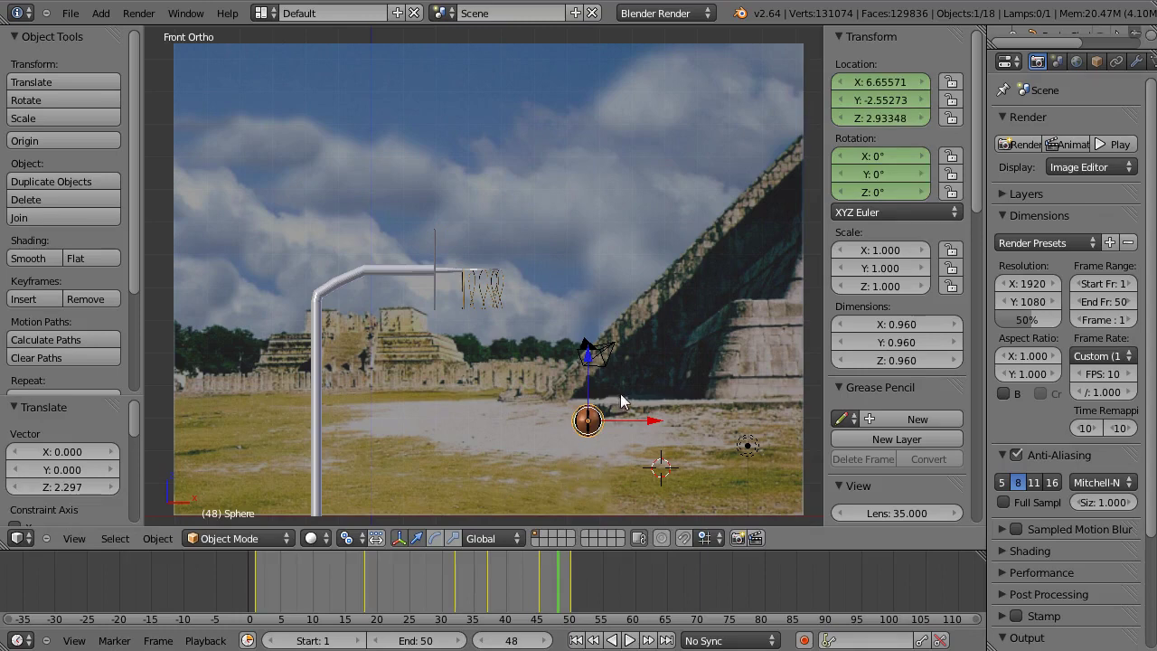
pyautogui.press('i')
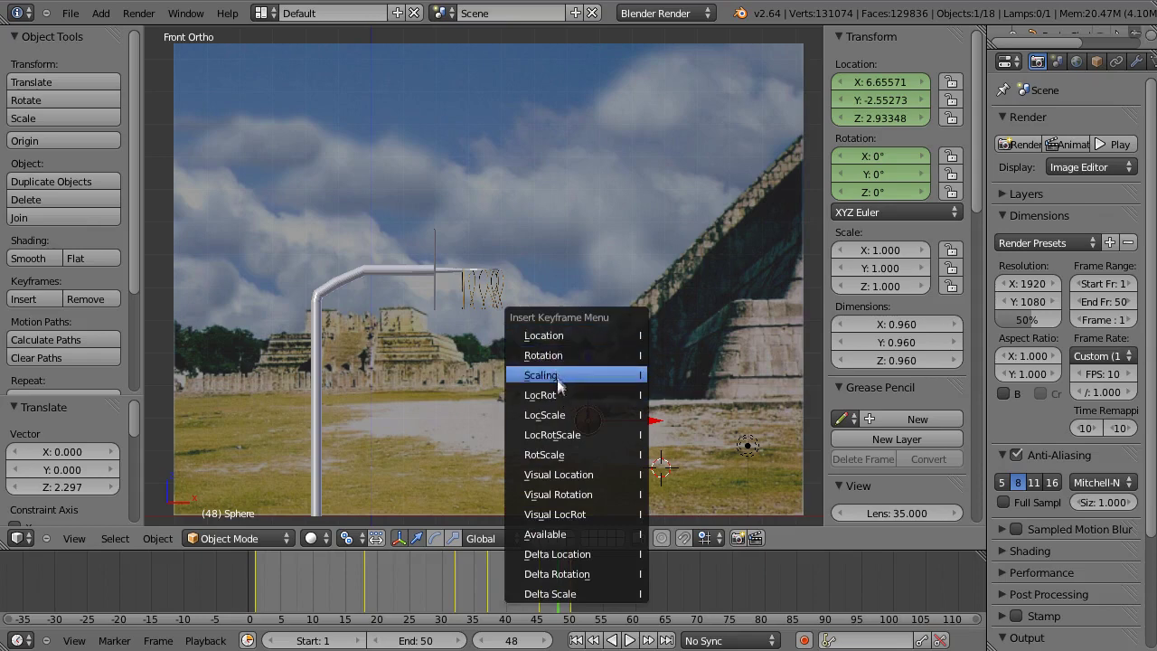
pyautogui.click(559, 397)
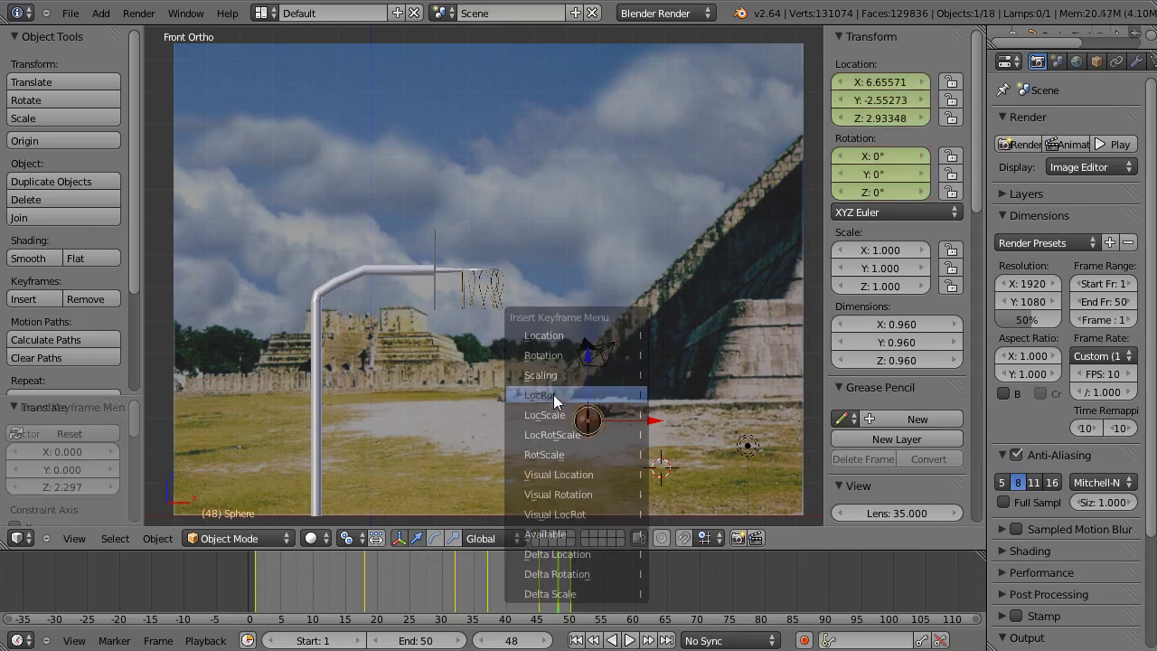
pyautogui.click(631, 640)
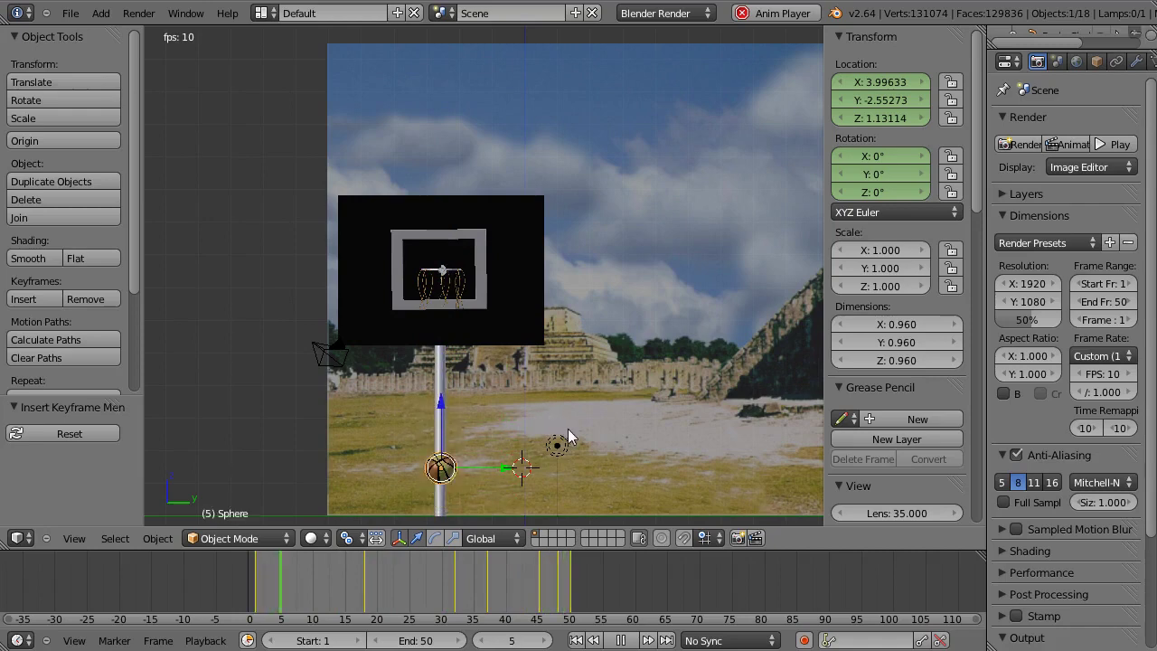
pyautogui.keyDown('shift'); pyautogui.moveTo(594, 423); pyautogui.dragTo(466, 394, button='middle'); pyautogui.keyUp('shift')
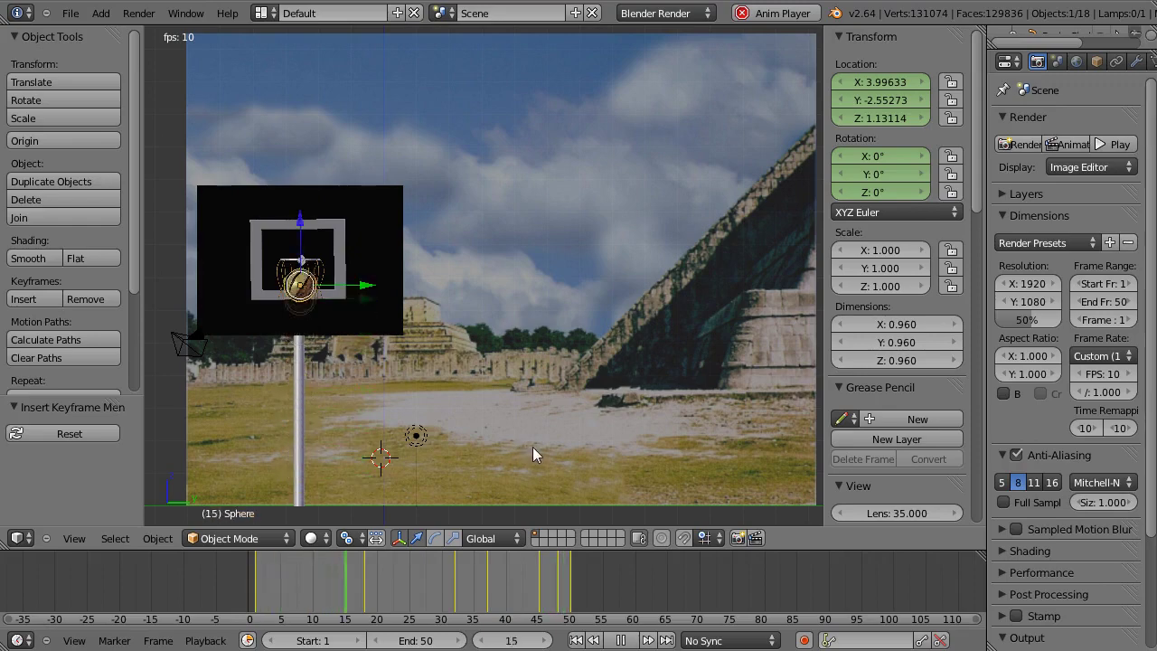
pyautogui.press('KP_3')
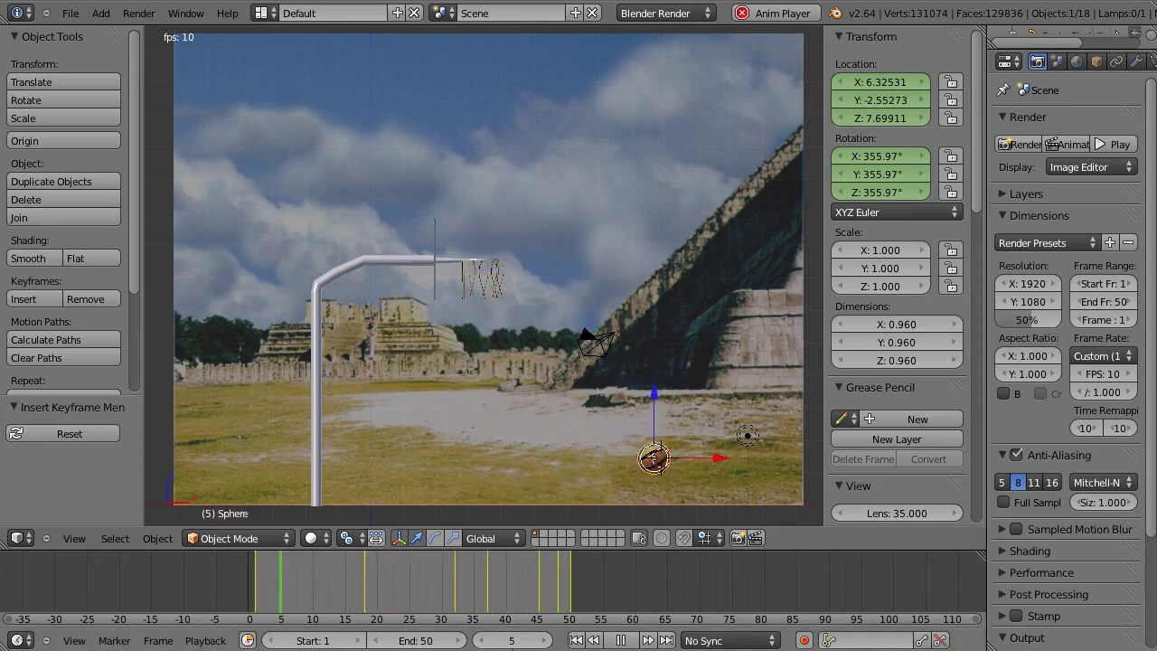
# Step: Stop playback, deselect everything with A, and replay the ball animation
pyautogui.click(624, 640)
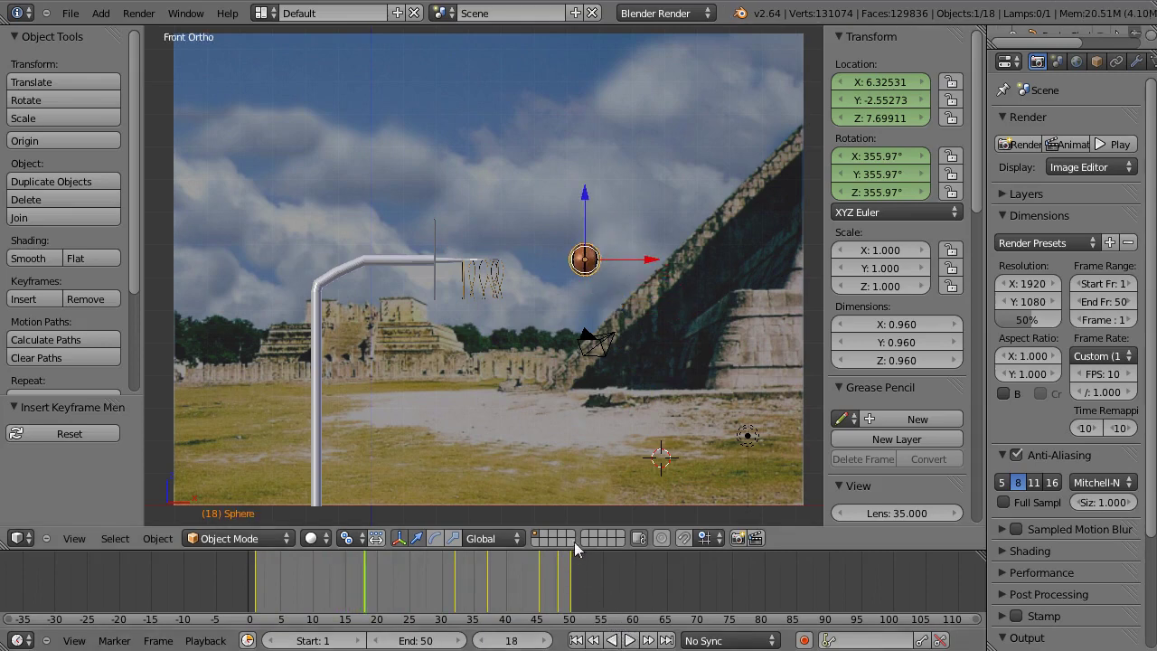
pyautogui.press('a')
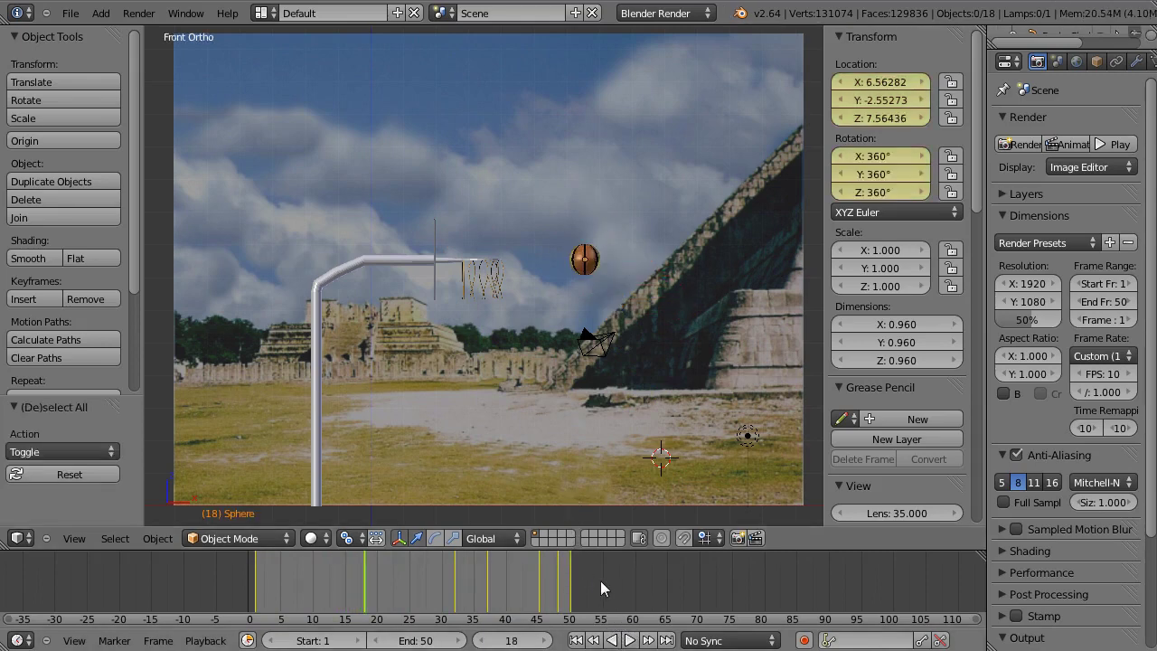
pyautogui.click(630, 640)
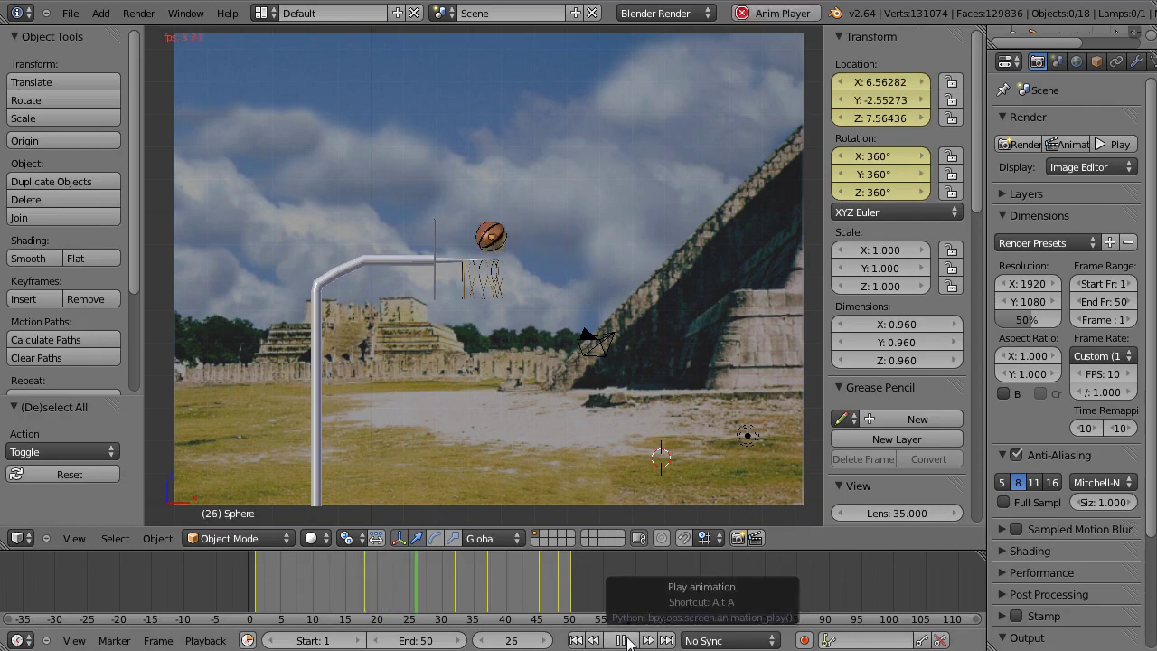